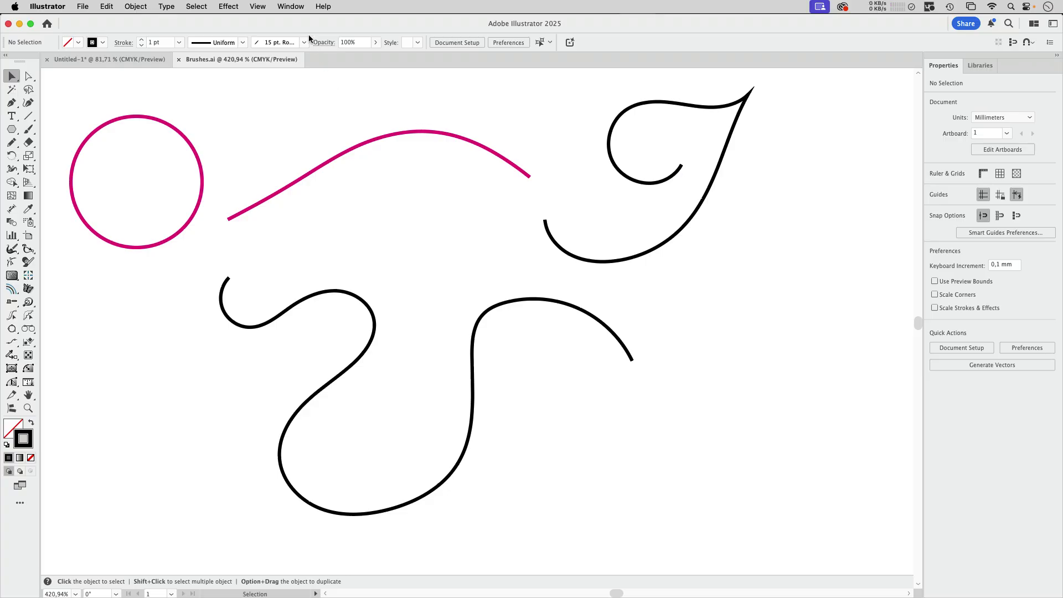
Show the Brushes panel and move it over the canvas beside the artwork.
{"action": "left_click", "coordinate": [294, 7]}
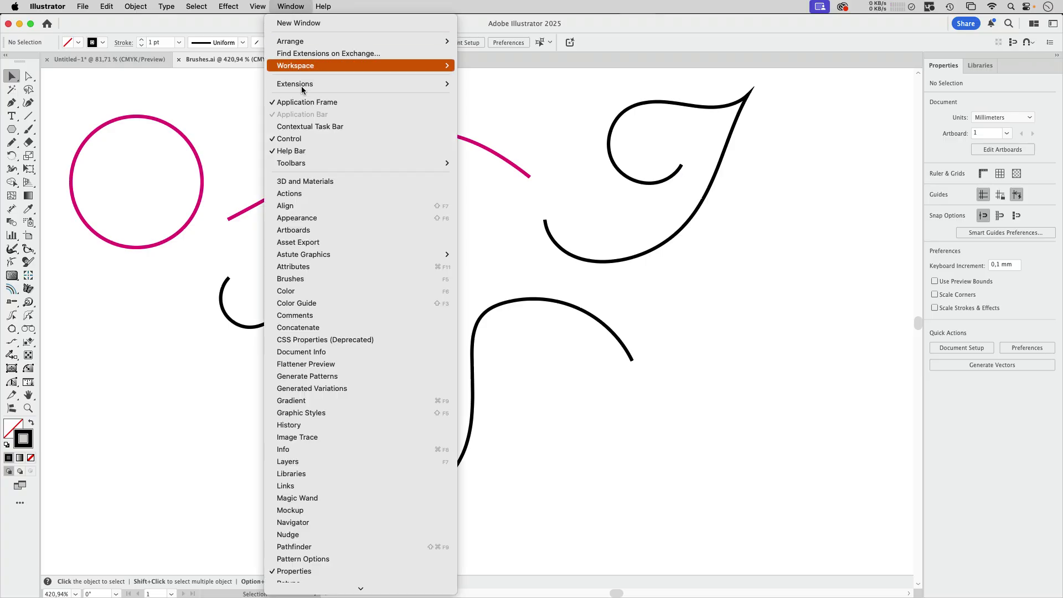
{"action": "left_click", "coordinate": [416, 285]}
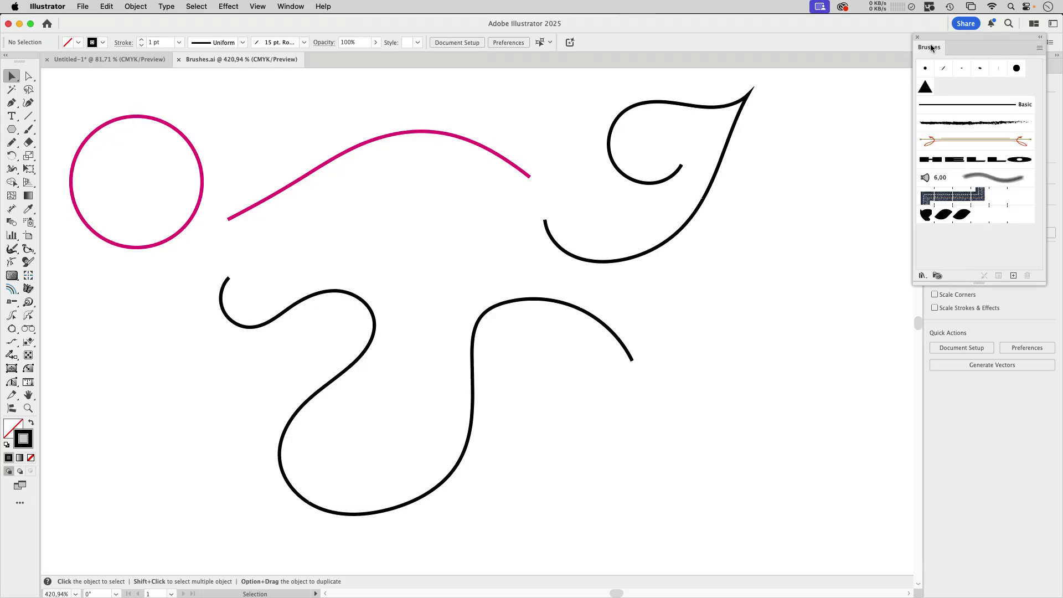
{"action": "left_click_drag", "start_coordinate": [930, 47], "coordinate": [779, 211]}
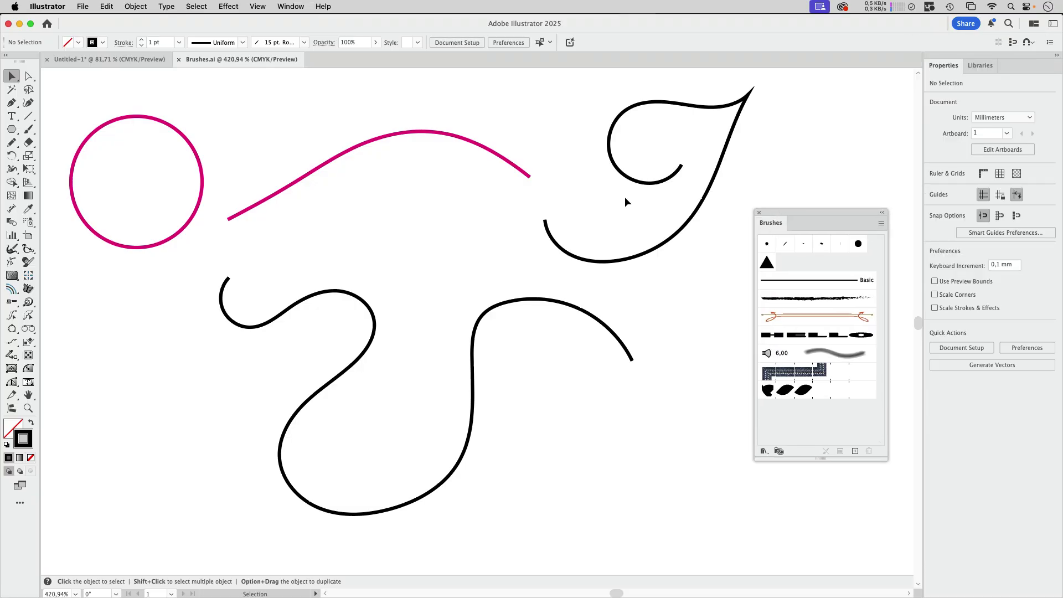
Apply the 15 pt. Round brush to the black leaf-shaped path and the triangle scatter brush to the long winding path.
{"action": "left_click", "coordinate": [645, 183]}
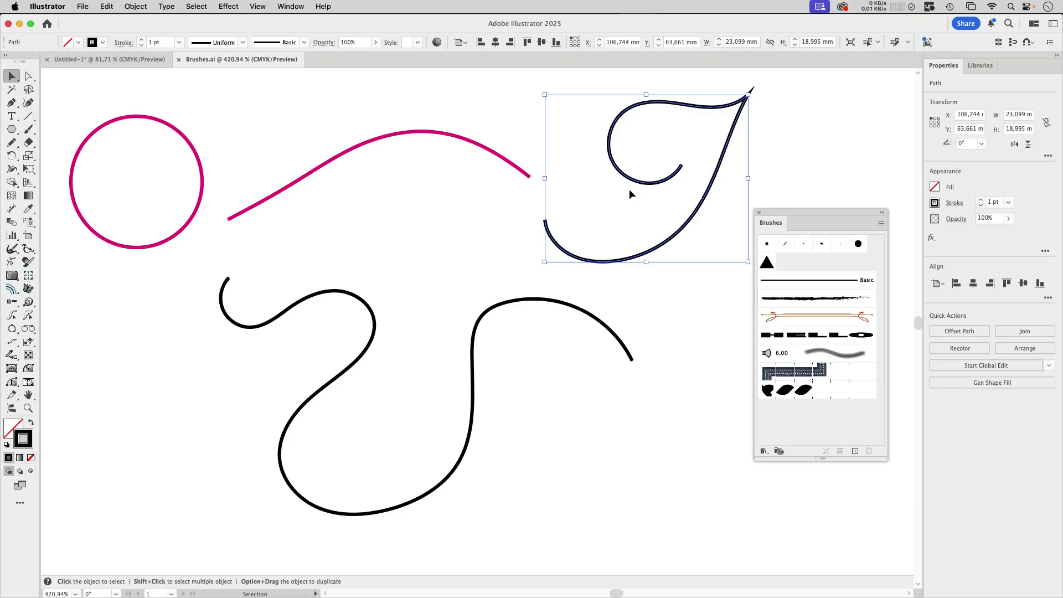
{"action": "left_click", "coordinate": [785, 244]}
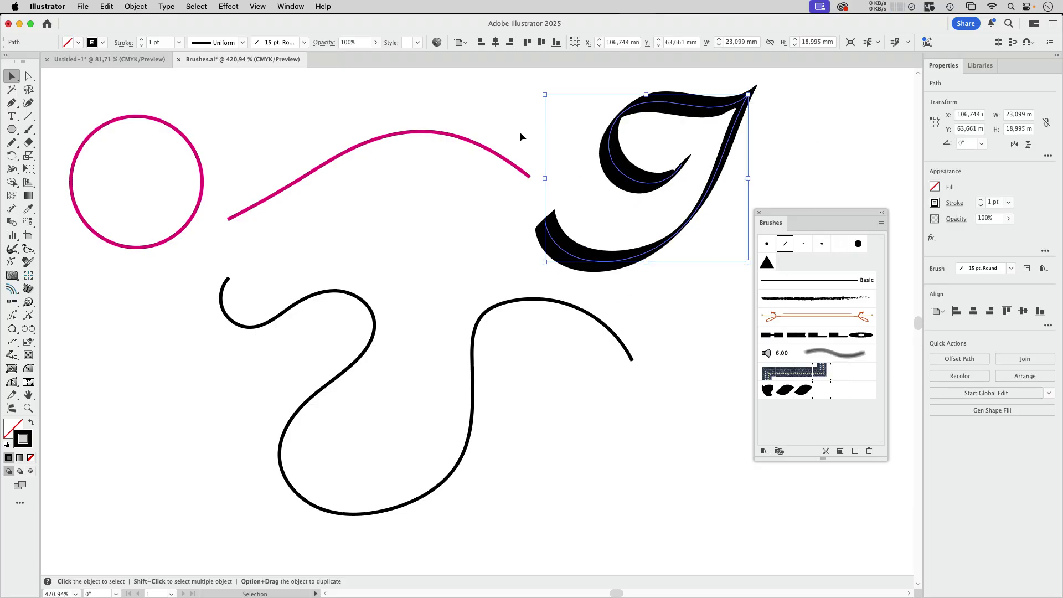
{"action": "left_click", "coordinate": [509, 304]}
{"action": "left_click", "coordinate": [766, 262]}
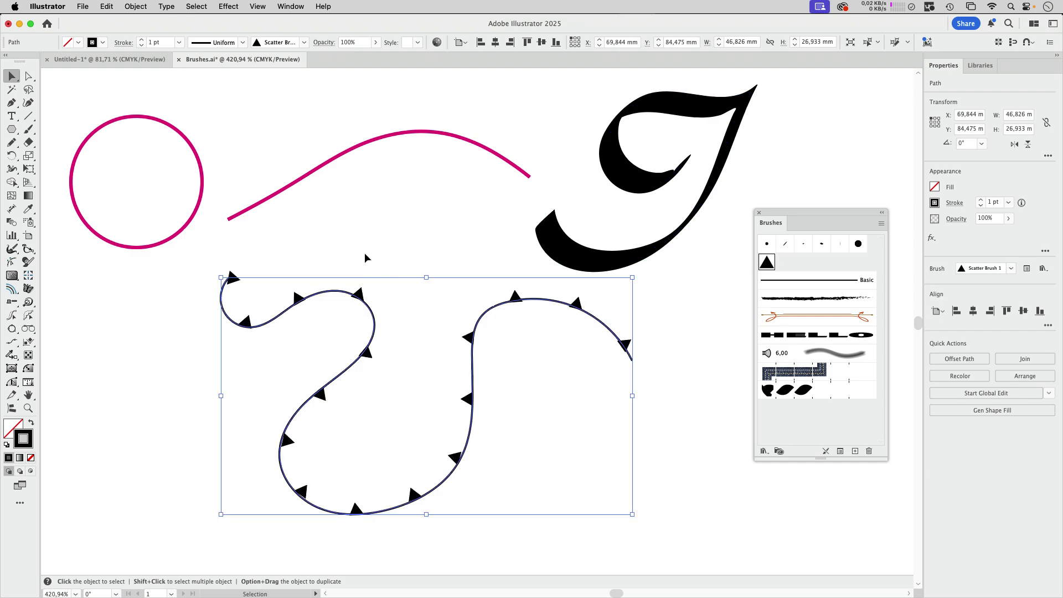
Apply the leaf pattern brush to the magenta circle and the HELLO art brush to the magenta curve.
{"action": "left_click", "coordinate": [186, 227]}
{"action": "left_click", "coordinate": [800, 396]}
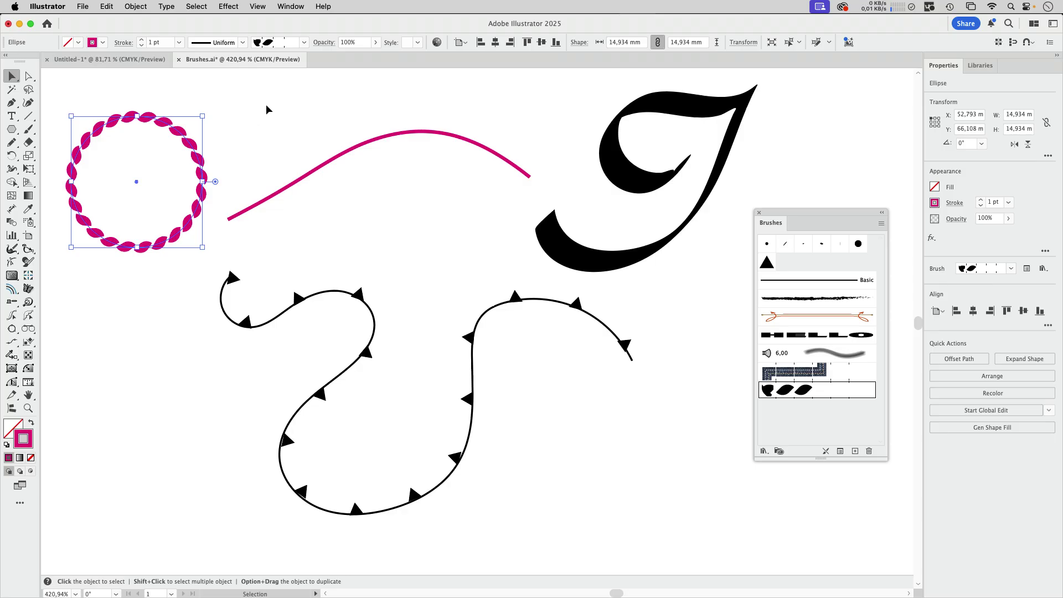
{"action": "left_click", "coordinate": [305, 179]}
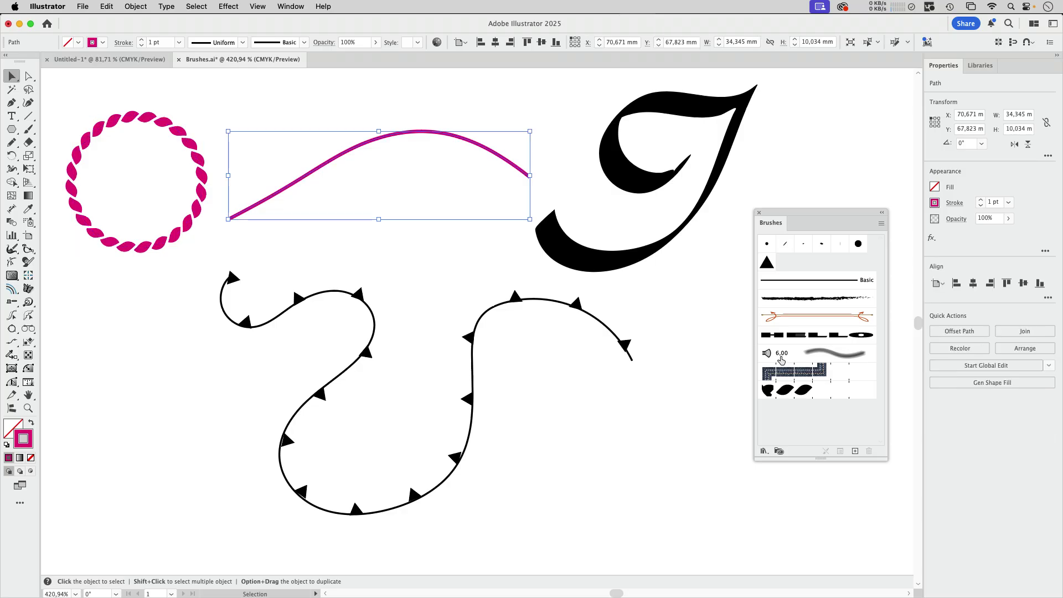
{"action": "left_click", "coordinate": [796, 336]}
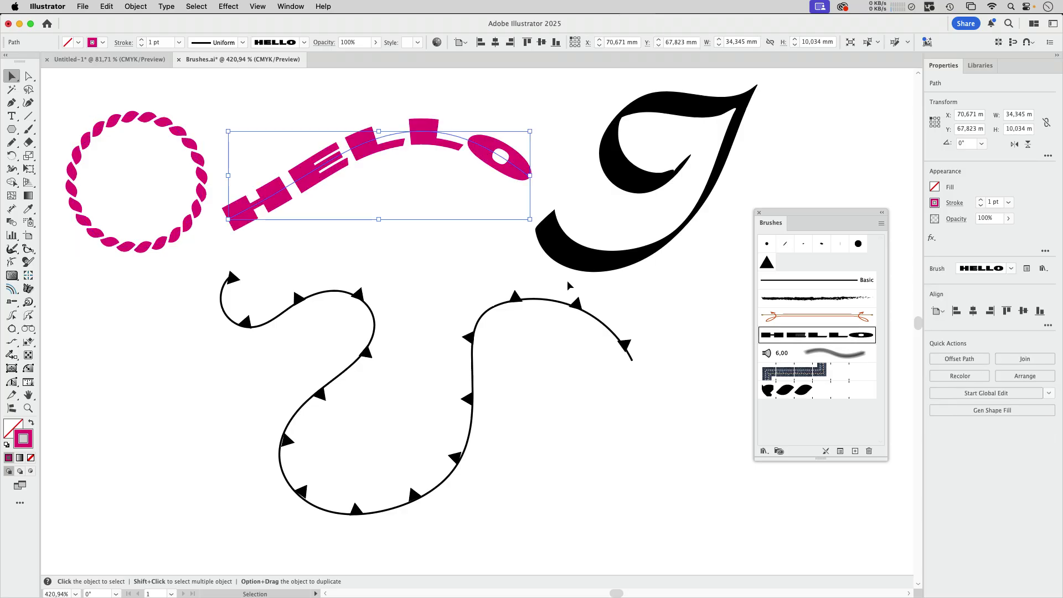
Reshape the HELLO curve by moving its middle anchor point slightly upward with the Direct Selection tool.
{"action": "key", "text": "a"}
{"action": "left_click", "coordinate": [543, 96]}
{"action": "left_click", "coordinate": [345, 158]}
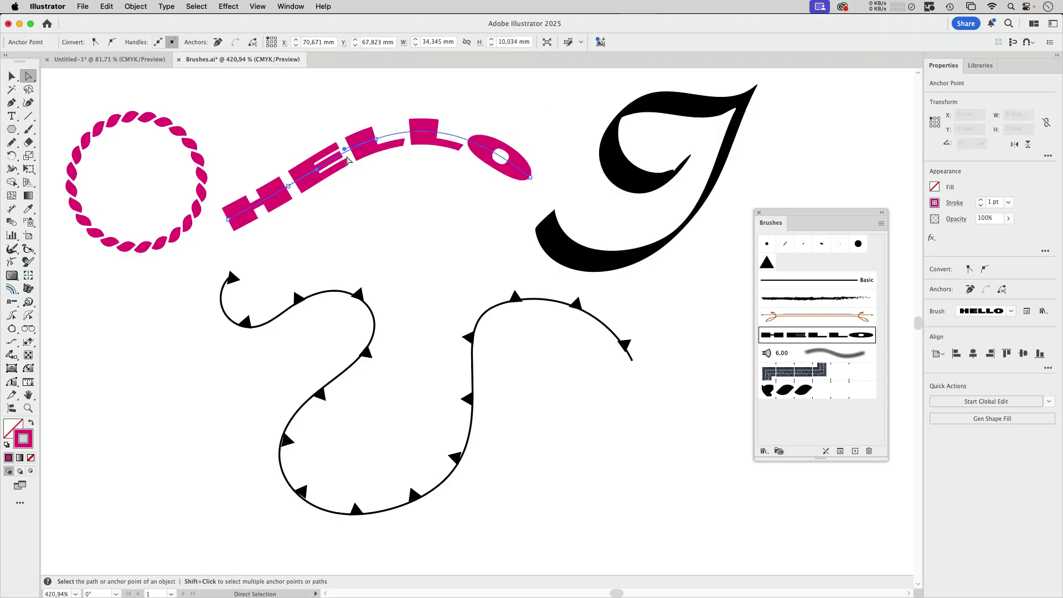
{"action": "mouse_move", "coordinate": [376, 138]}
{"action": "left_mouse_down"}
{"action": "mouse_move", "coordinate": [372, 123]}
{"action": "mouse_move", "coordinate": [382, 158]}
{"action": "mouse_move", "coordinate": [378, 131]}
{"action": "left_mouse_up"}
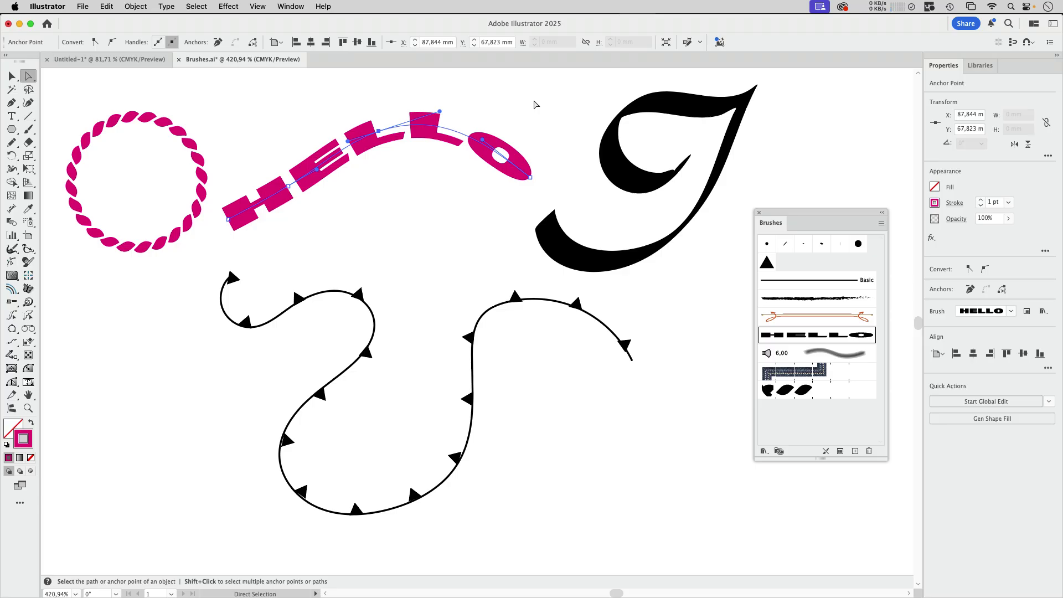
{"action": "left_click", "coordinate": [535, 106]}
{"action": "left_click", "coordinate": [12, 78]}
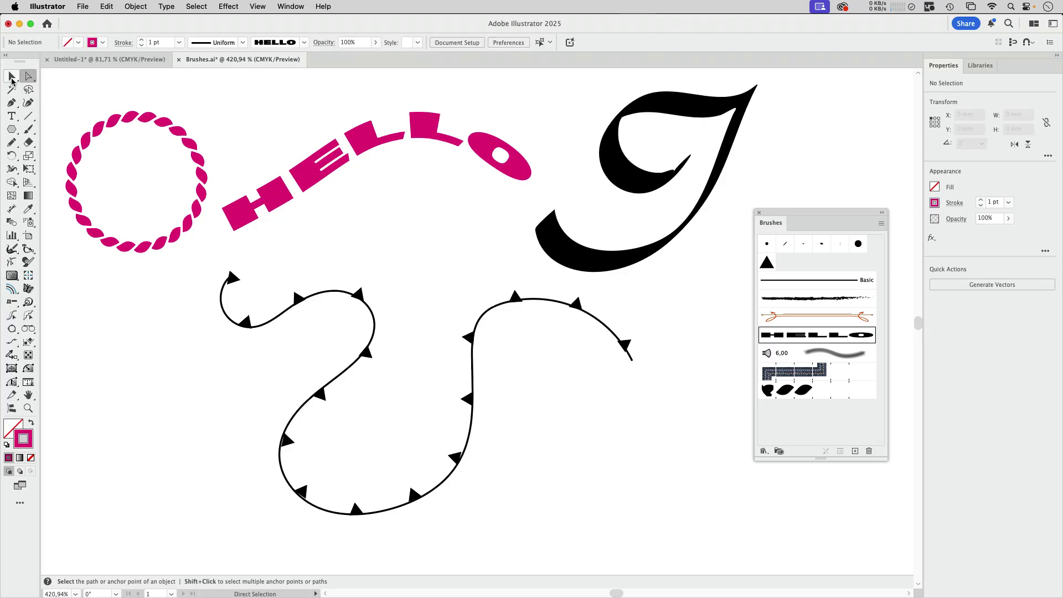
Expand the appearance of the HELLO brush stroke and check the resulting shapes in outline view.
{"action": "left_click", "coordinate": [339, 162]}
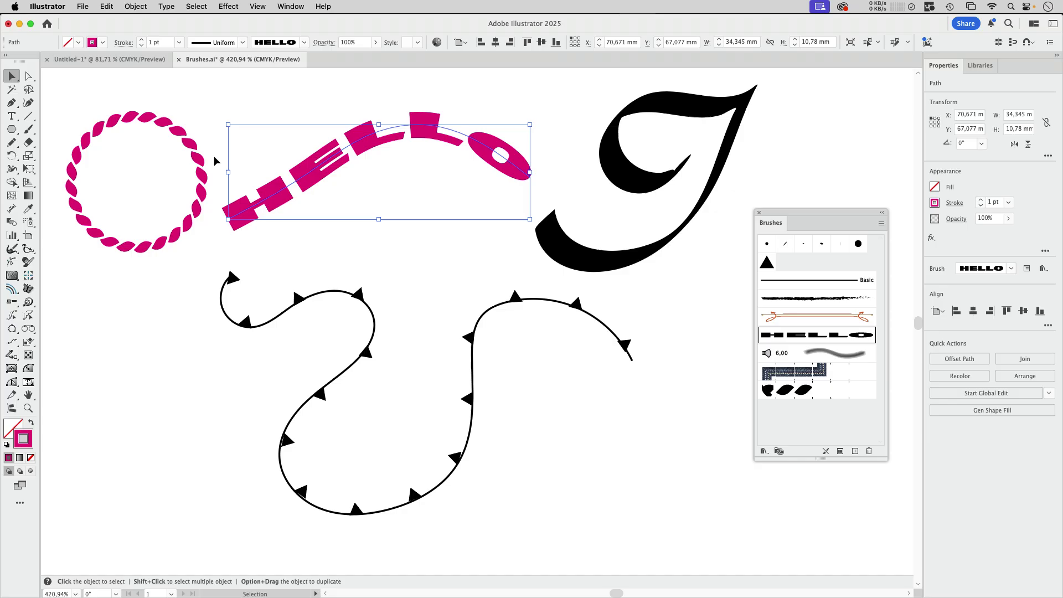
{"action": "left_click", "coordinate": [136, 7]}
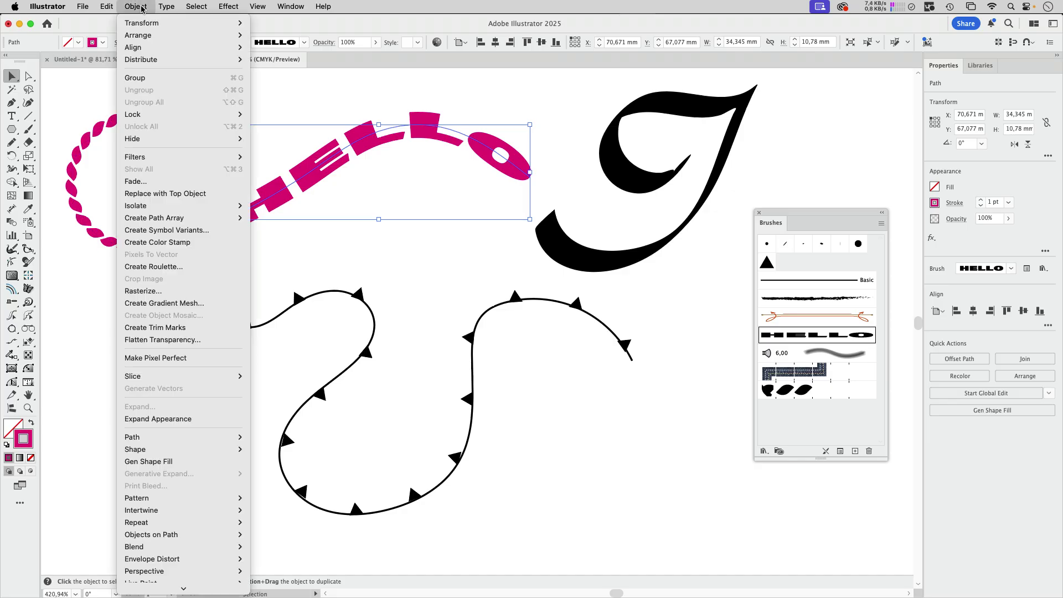
{"action": "left_click", "coordinate": [201, 418]}
{"action": "left_click", "coordinate": [410, 260]}
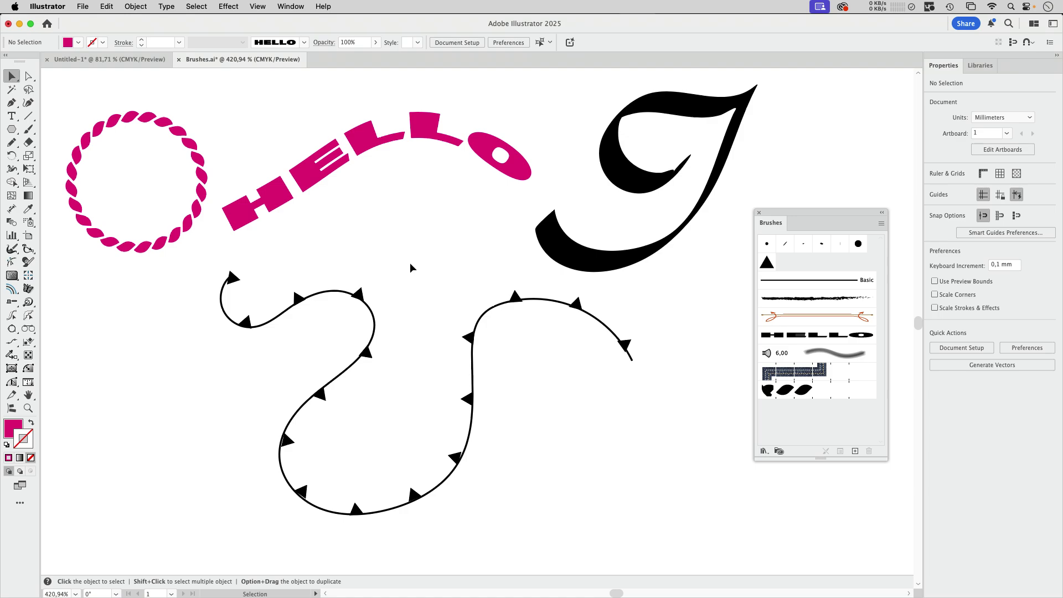
{"action": "key", "text": "super+y"}
{"action": "key", "text": "super+y"}
Expand the appearance of the leaf-patterned circle and check its shapes in outline view.
{"action": "left_click", "coordinate": [193, 147]}
{"action": "left_click", "coordinate": [142, 7]}
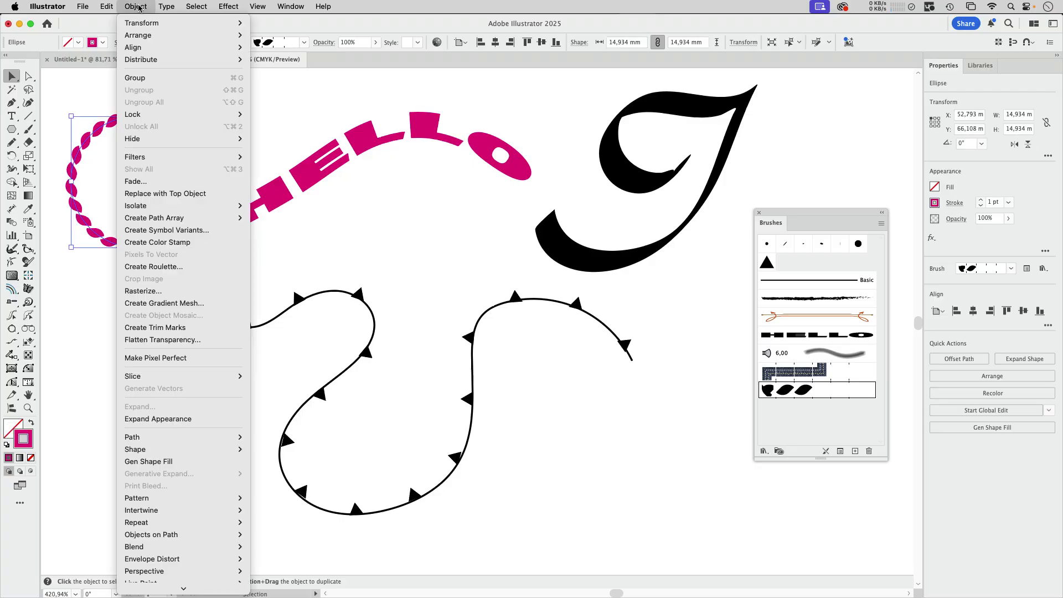
{"action": "left_click", "coordinate": [331, 238]}
{"action": "key", "text": "super+y"}
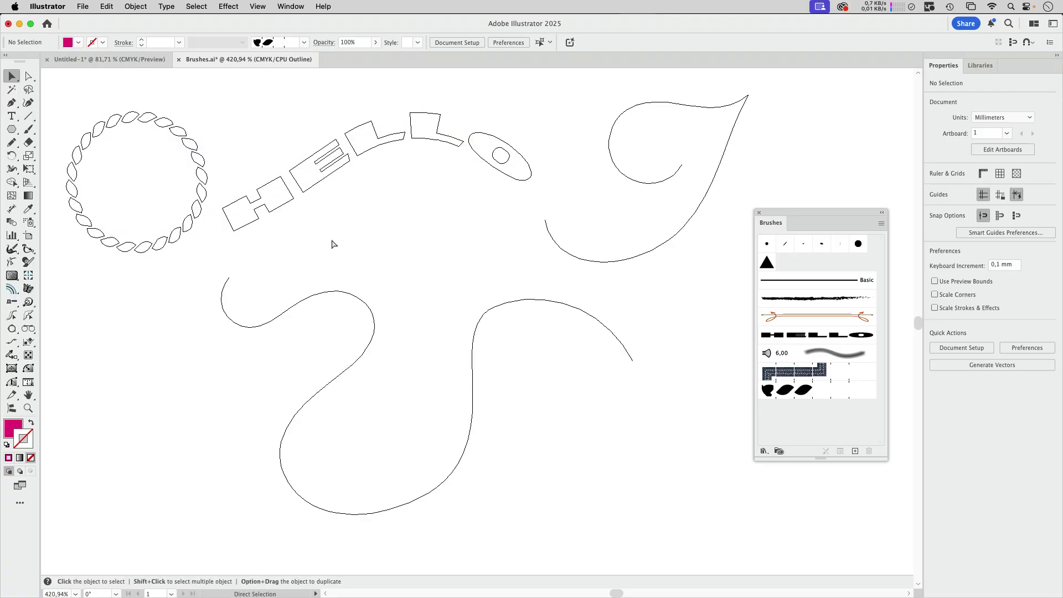
{"action": "key", "text": "super+y"}
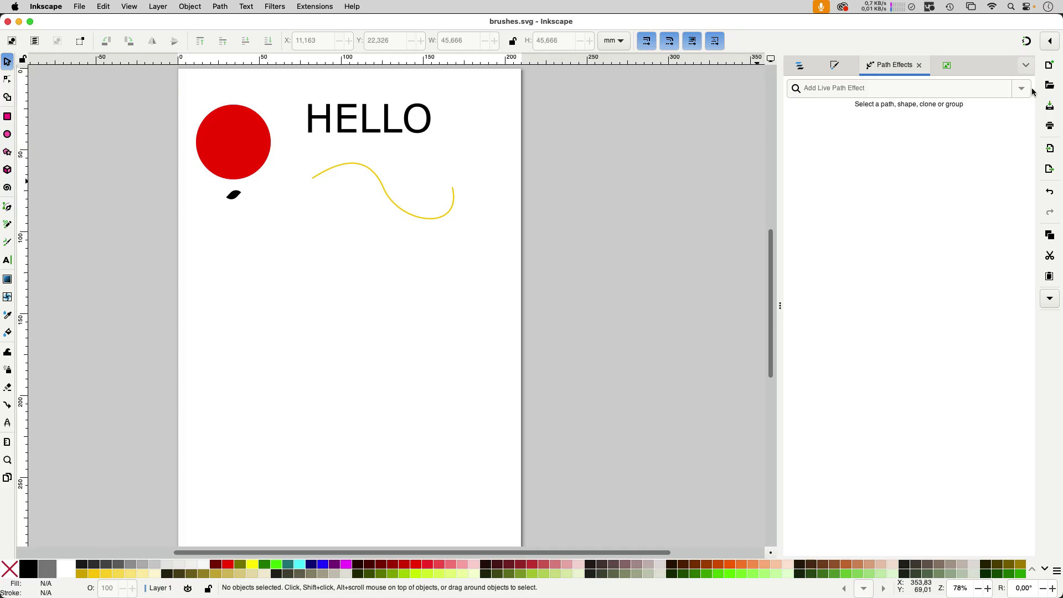
{"action": "left_click", "coordinate": [1026, 65]}
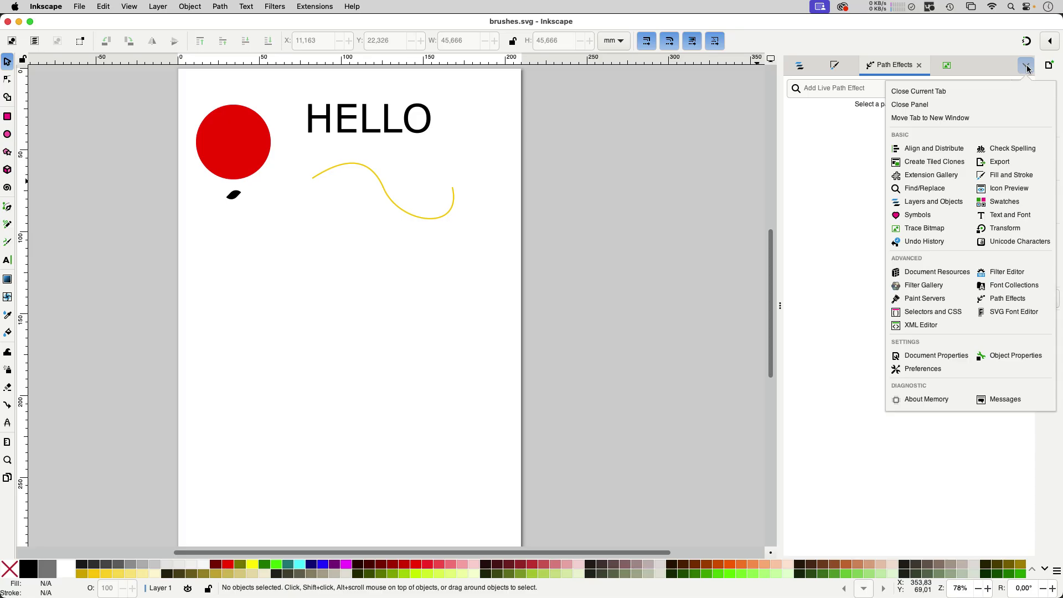
{"action": "left_click", "coordinate": [1026, 65]}
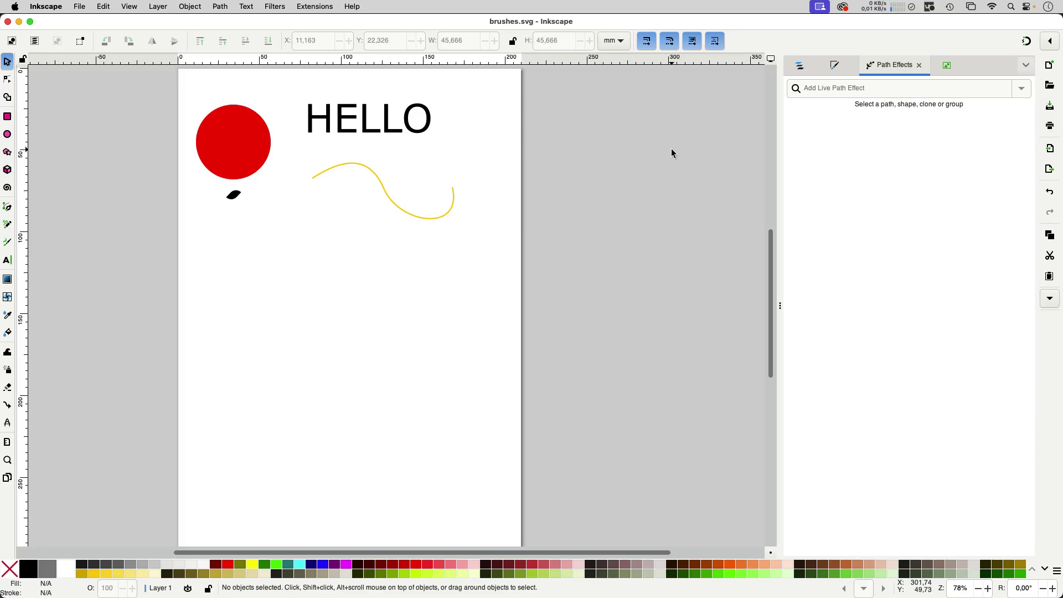
In Inkscape, draw a winding red calligraphic stroke about 134 by 98 mm below the existing objects using the Dip pen preset.
{"action": "left_click", "coordinate": [7, 242]}
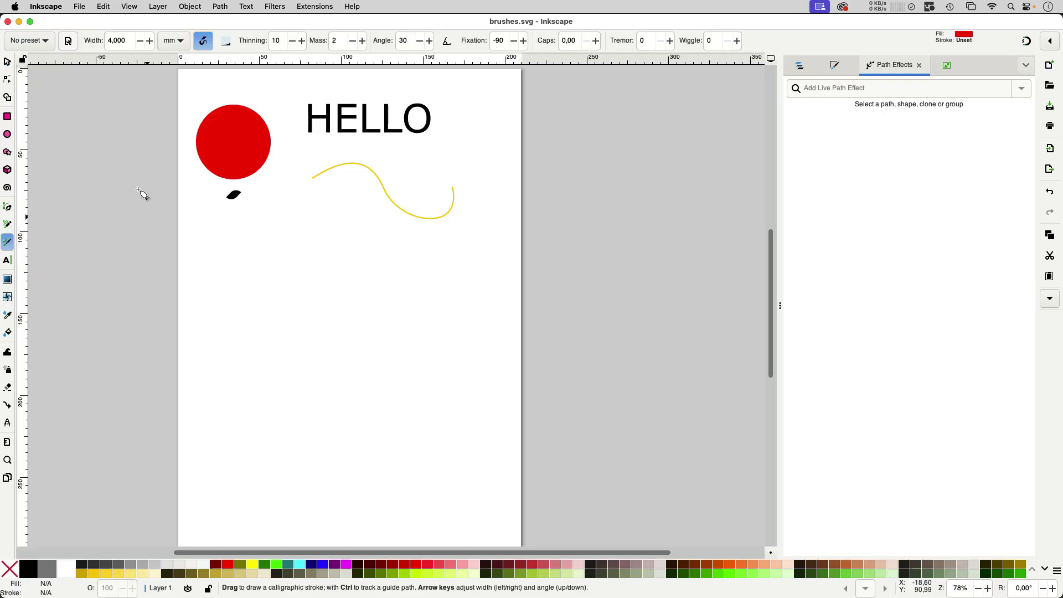
{"action": "left_click", "coordinate": [41, 48]}
{"action": "left_click", "coordinate": [25, 58]}
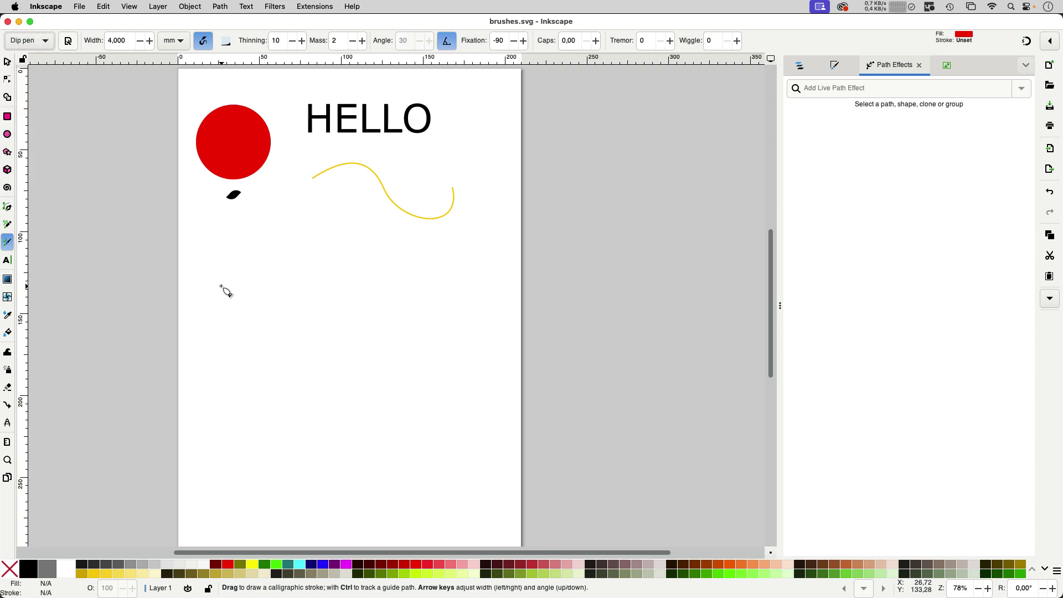
{"action": "mouse_move", "coordinate": [213, 267]}
{"action": "left_mouse_down"}
{"action": "mouse_move", "coordinate": [227, 308]}
{"action": "mouse_move", "coordinate": [249, 285]}
{"action": "mouse_move", "coordinate": [249, 324]}
{"action": "mouse_move", "coordinate": [272, 330]}
{"action": "mouse_move", "coordinate": [314, 292]}
{"action": "mouse_move", "coordinate": [296, 337]}
{"action": "mouse_move", "coordinate": [312, 371]}
{"action": "mouse_move", "coordinate": [349, 310]}
{"action": "mouse_move", "coordinate": [330, 367]}
{"action": "mouse_move", "coordinate": [361, 394]}
{"action": "mouse_move", "coordinate": [421, 344]}
{"action": "mouse_move", "coordinate": [408, 427]}
{"action": "left_mouse_up"}
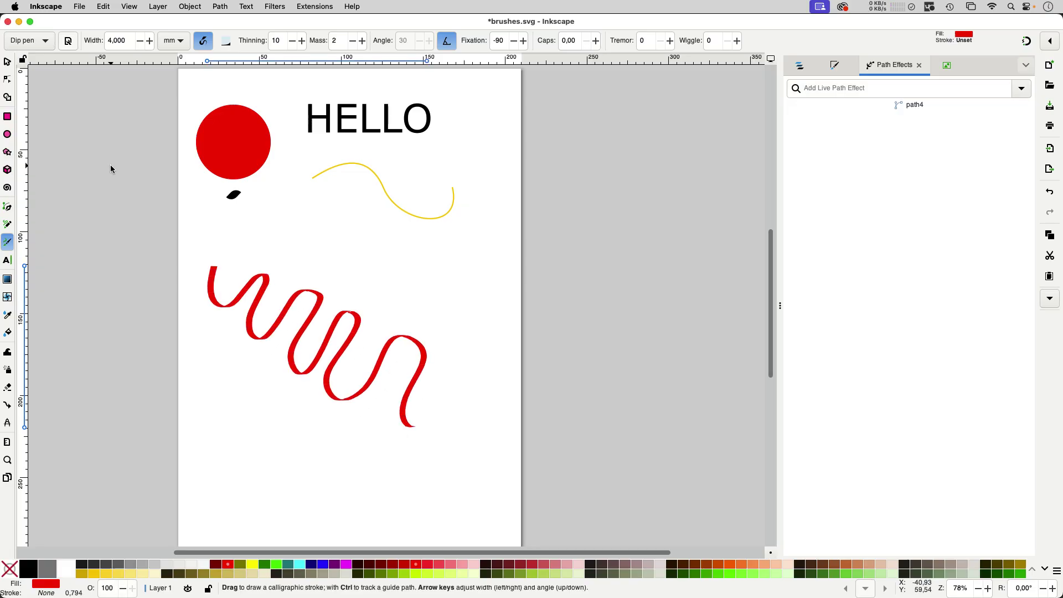
Examine the nodes that make up the red calligraphic stroke, and return to the Selector tool with nothing selected.
{"action": "left_click", "coordinate": [7, 62]}
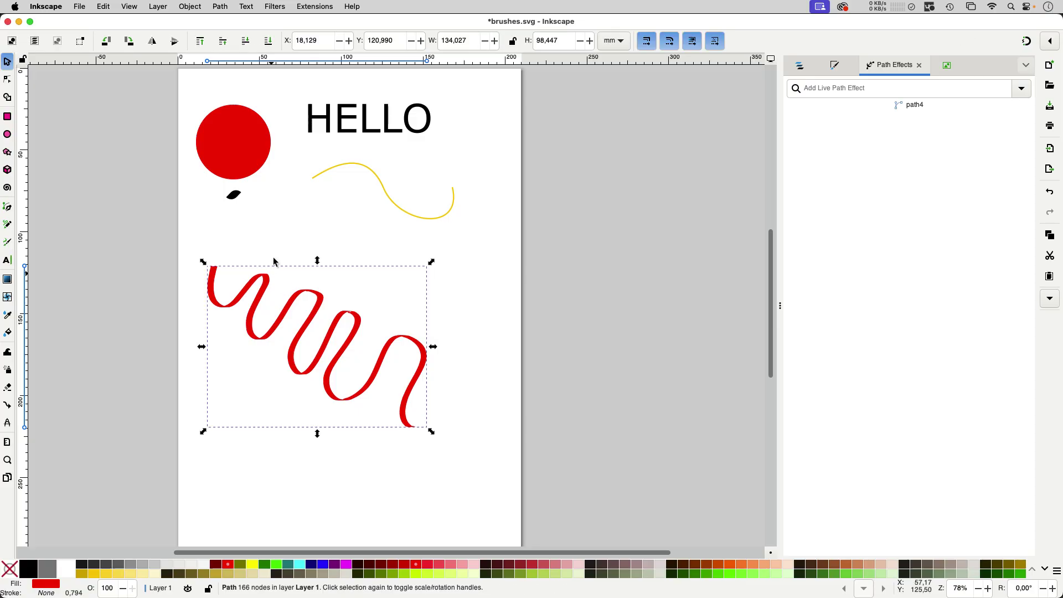
{"action": "left_click", "coordinate": [7, 80]}
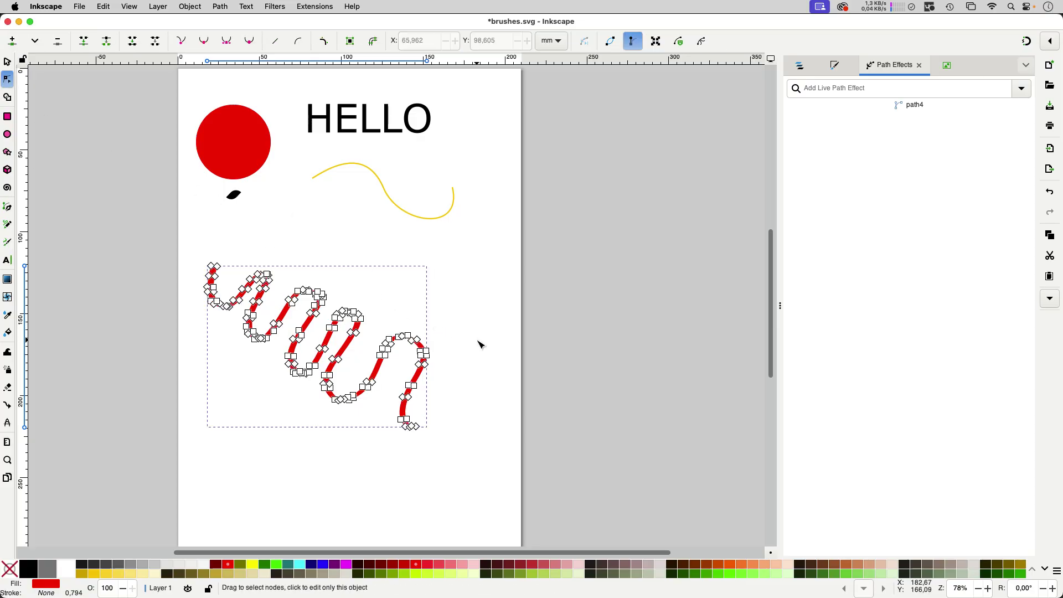
{"action": "left_click", "coordinate": [464, 314]}
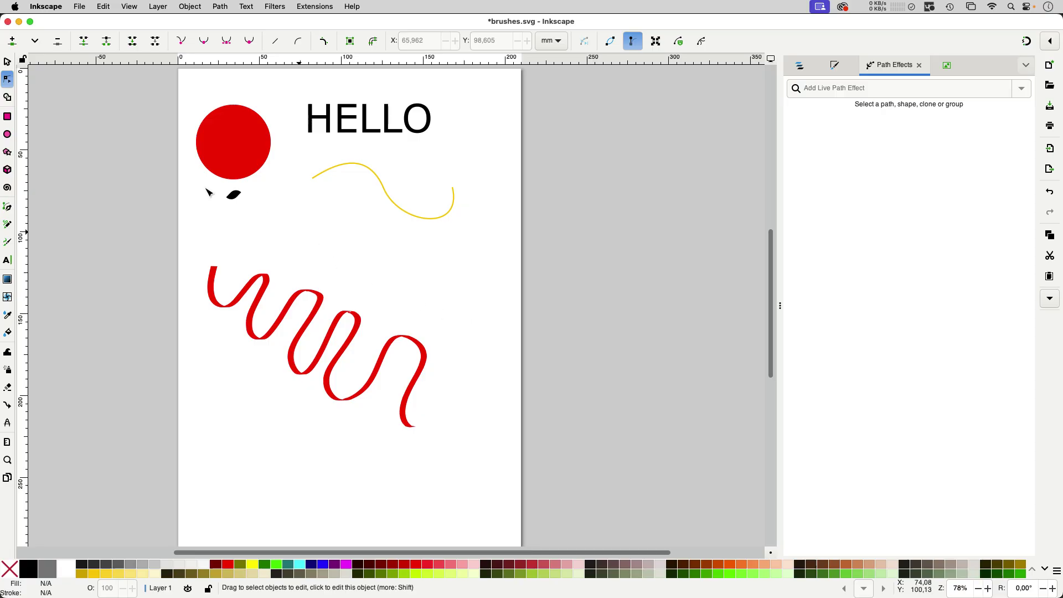
{"action": "key", "text": "s"}
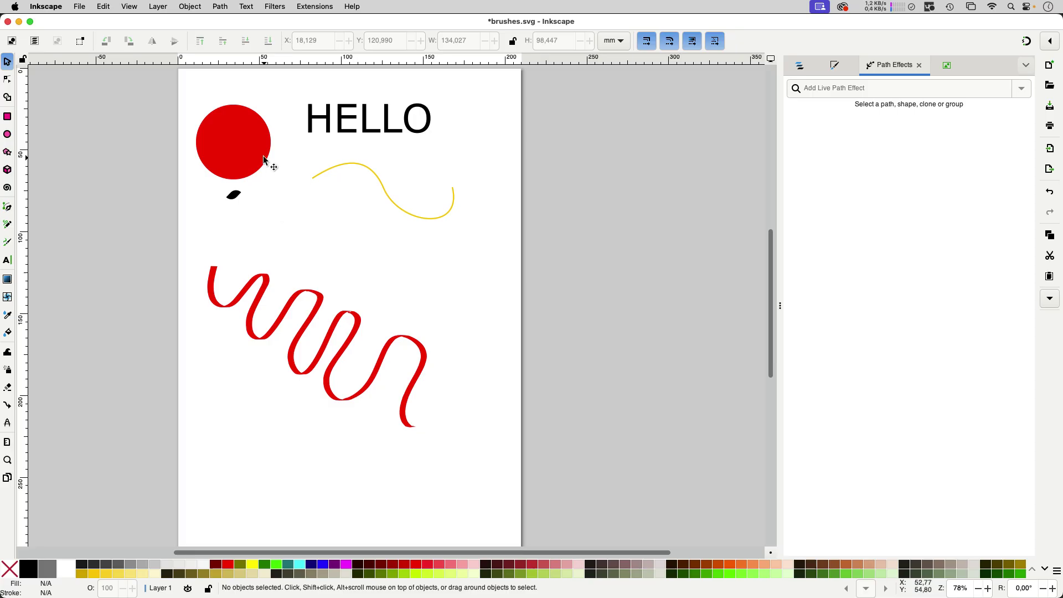
Copy the small black leaf shape, add a Pattern Along Path effect to the red circle, and paste the leaf as pattern source.
{"action": "left_click", "coordinate": [233, 195]}
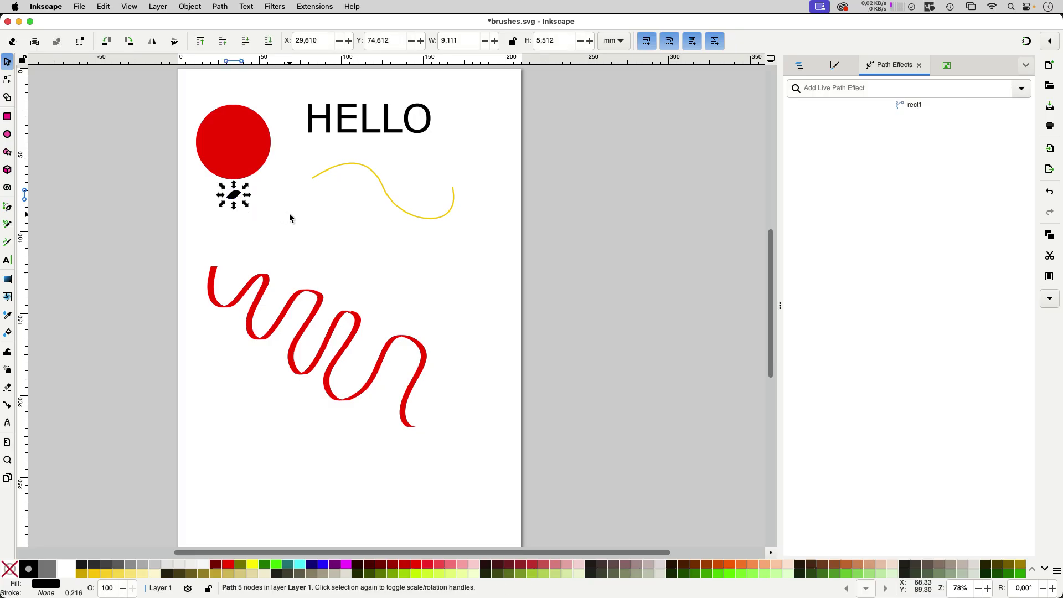
{"action": "left_click", "coordinate": [258, 144]}
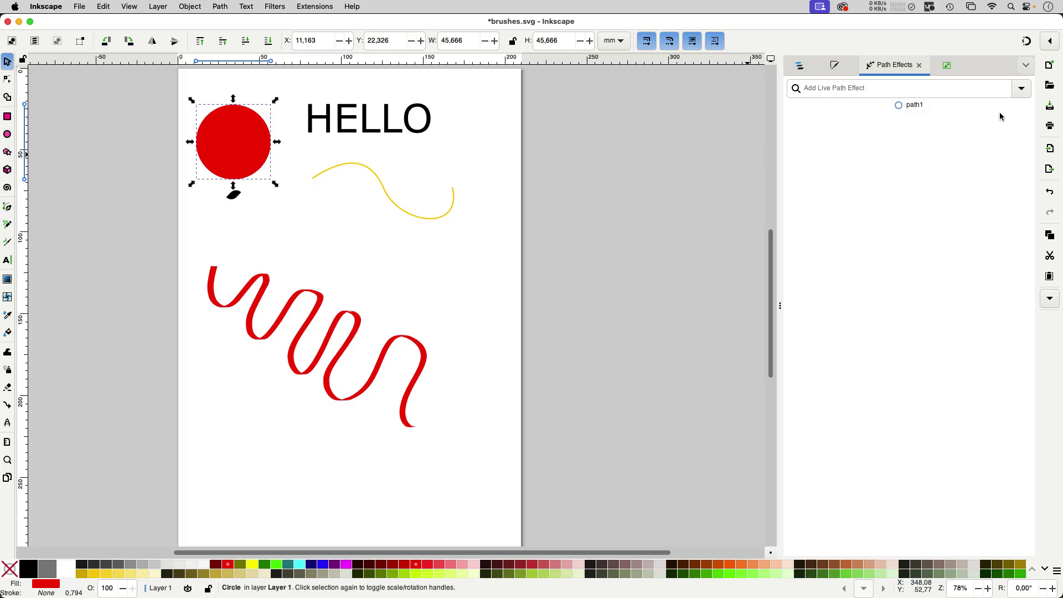
{"action": "left_click", "coordinate": [1022, 89]}
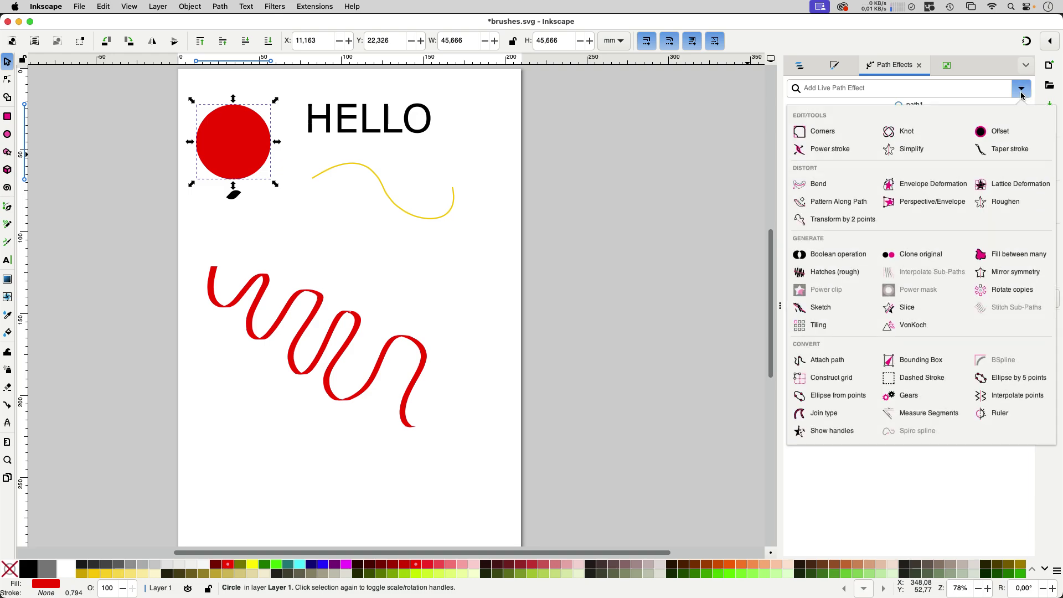
{"action": "left_click", "coordinate": [830, 210]}
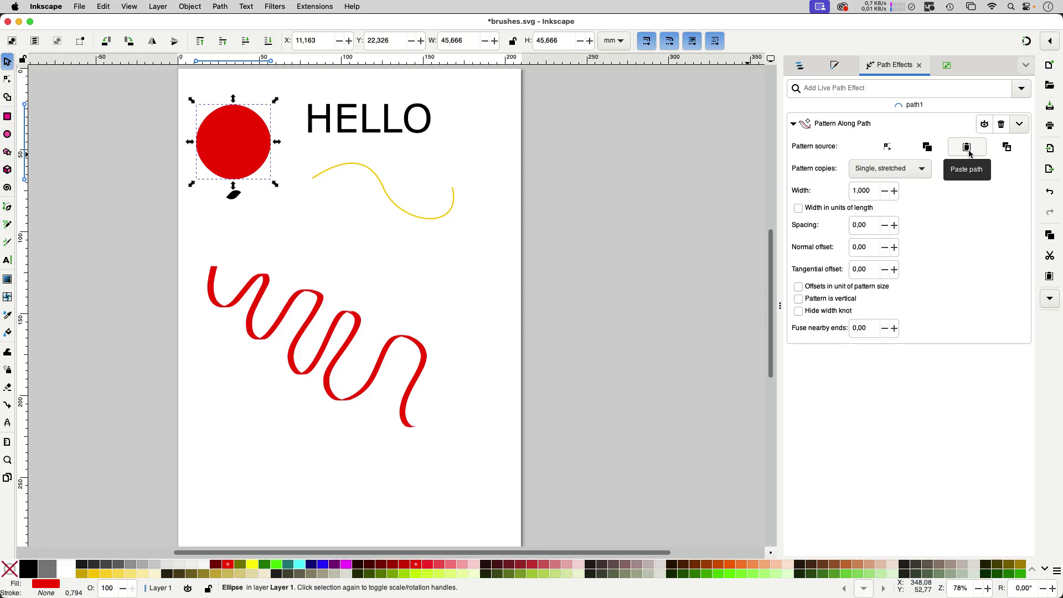
{"action": "left_click", "coordinate": [968, 149]}
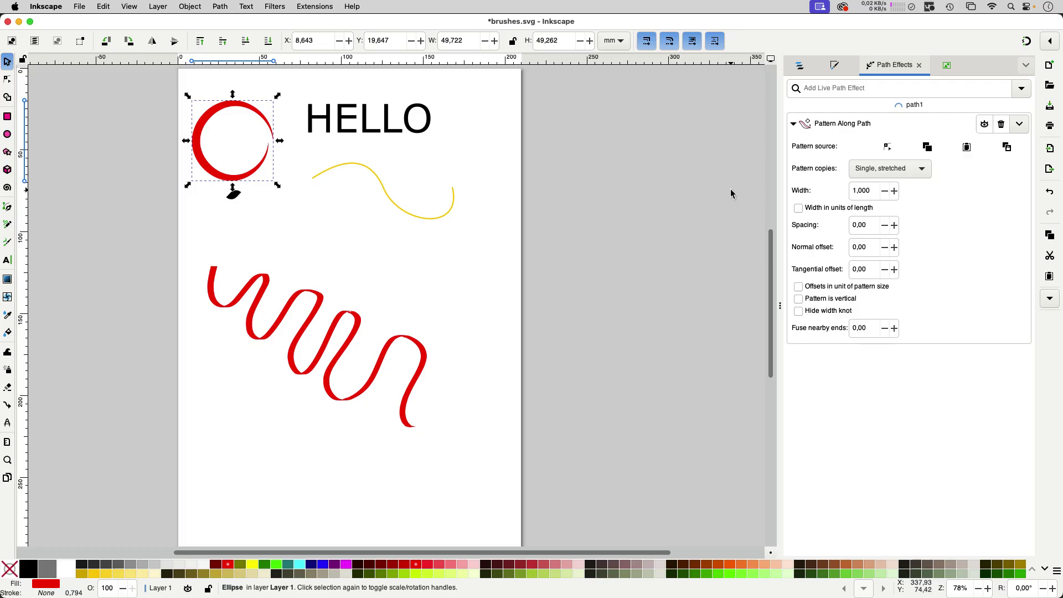
Try the Single and Repeated pattern copies options on the circle's Pattern Along Path effect.
{"action": "left_click", "coordinate": [916, 172]}
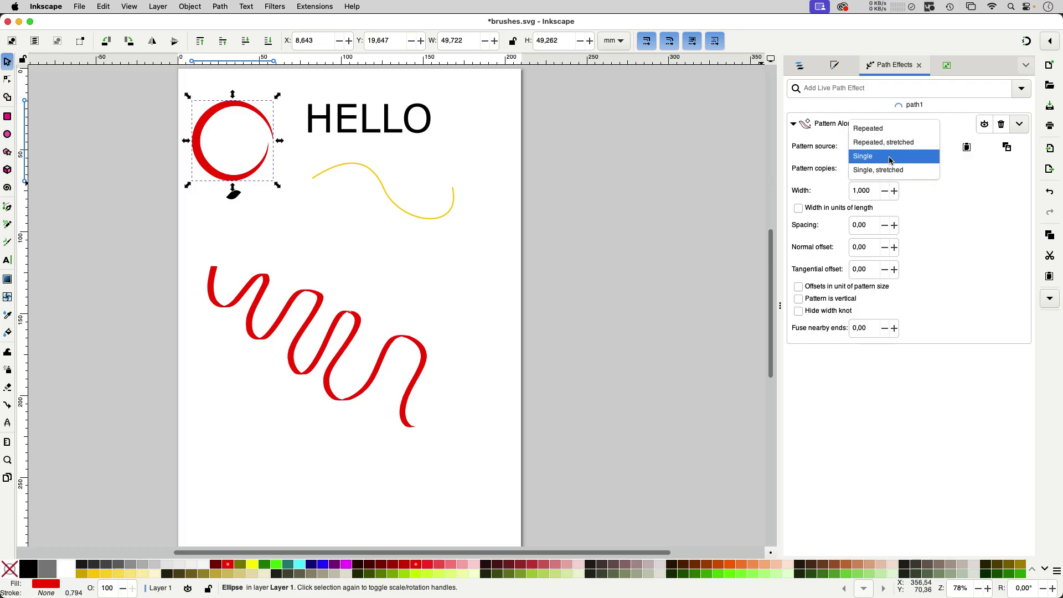
{"action": "left_click", "coordinate": [890, 160]}
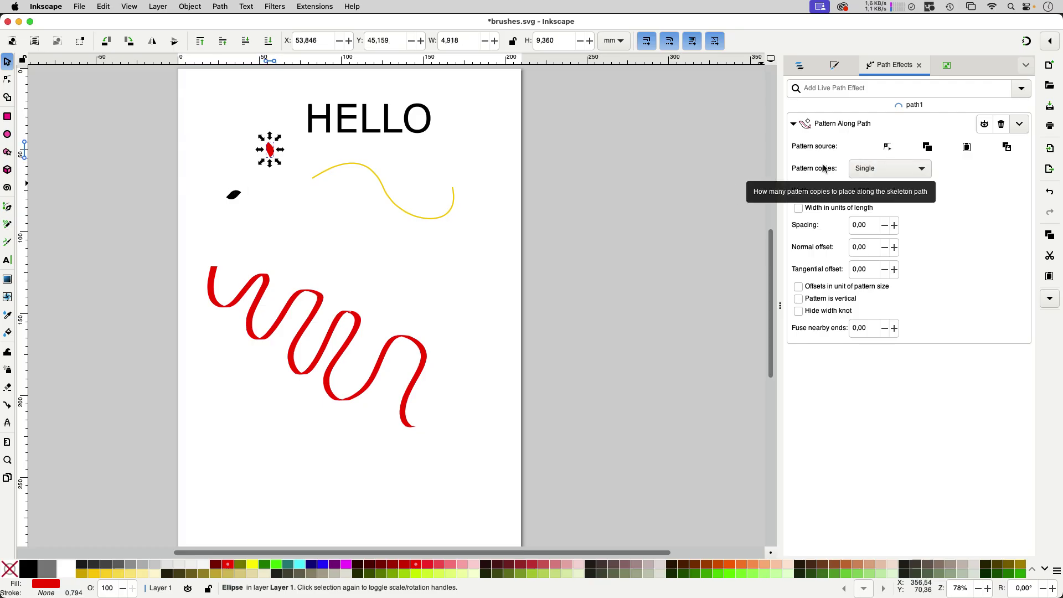
{"action": "left_click", "coordinate": [888, 172]}
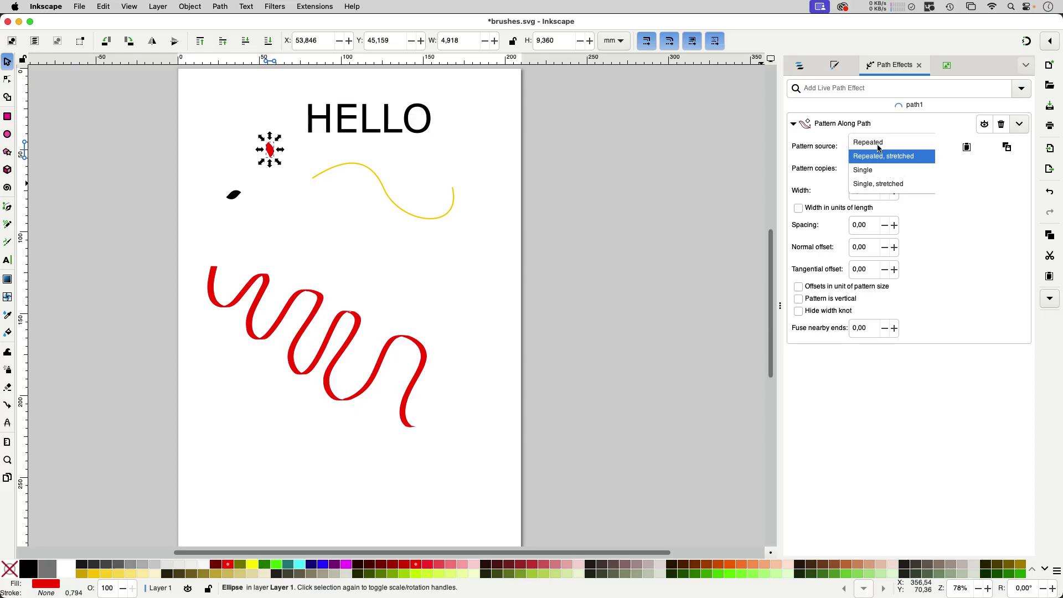
{"action": "left_click", "coordinate": [886, 142]}
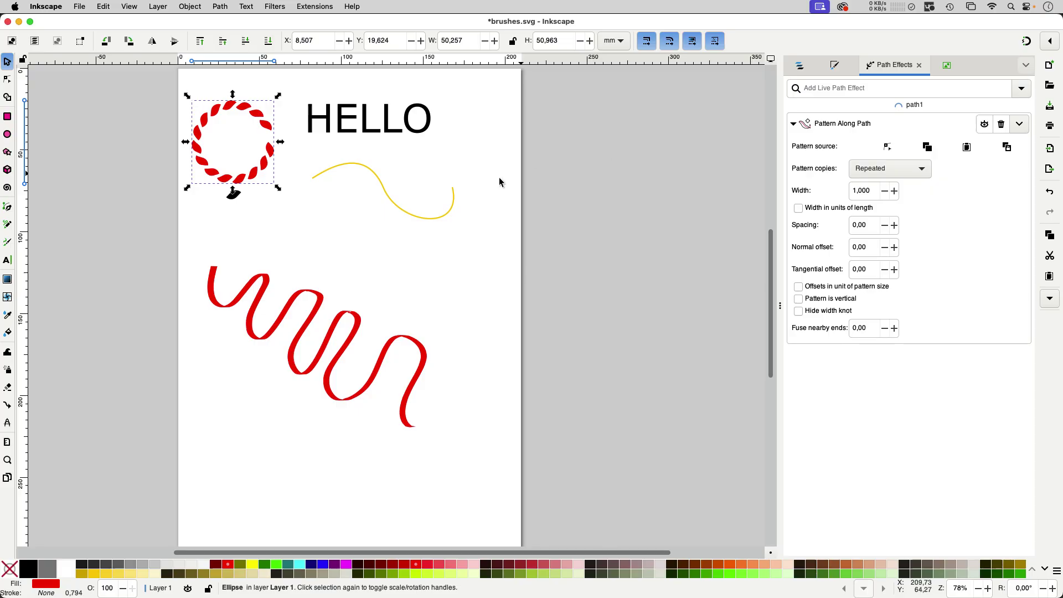
Set the pattern copies of the circle's leaf pattern to Repeated, stretched.
{"action": "left_click", "coordinate": [890, 168]}
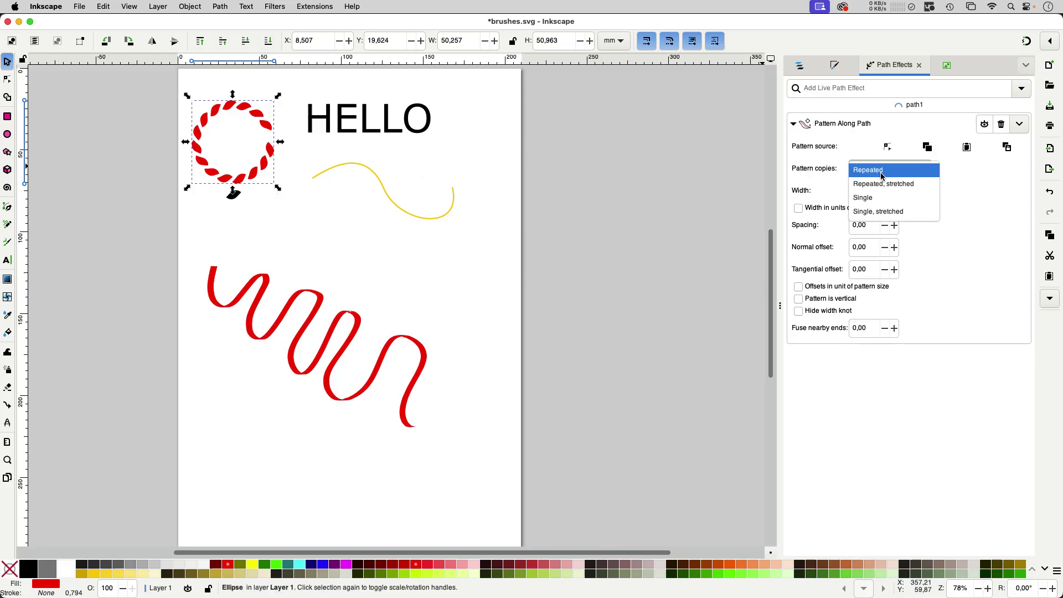
{"action": "key", "text": "Escape"}
{"action": "left_click", "coordinate": [886, 189]}
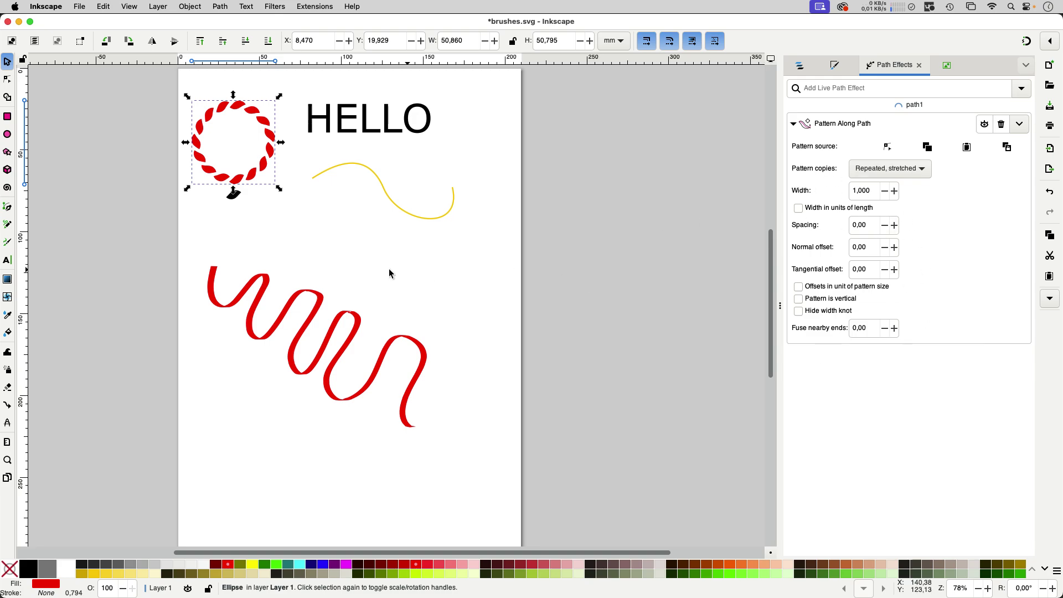
Convert the leaf-patterned circle to a path, check its nodes, and return to the Selector tool with nothing selected.
{"action": "left_click", "coordinate": [221, 6]}
{"action": "left_click", "coordinate": [236, 22]}
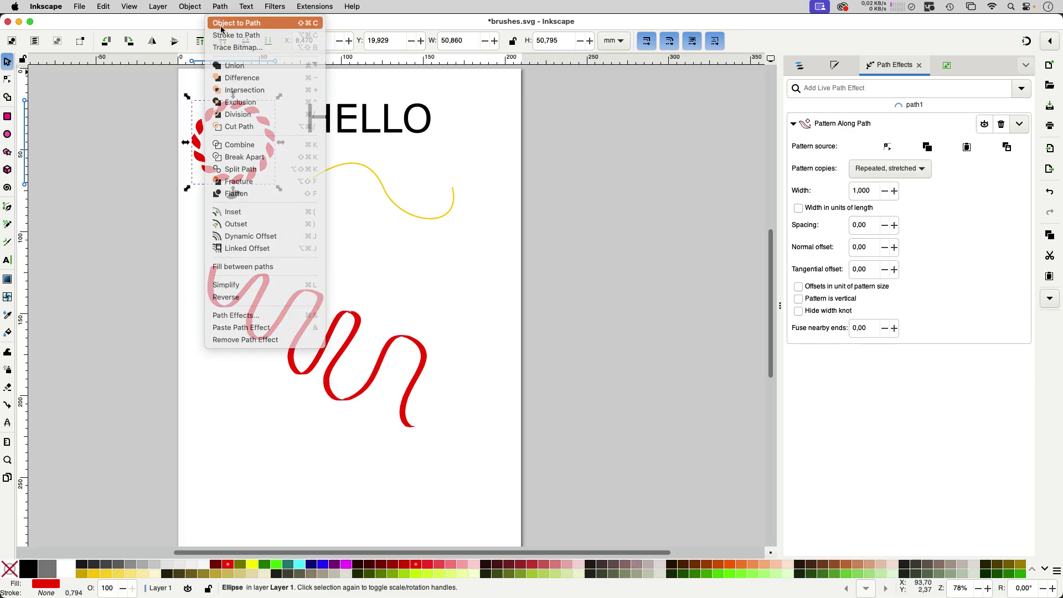
{"action": "left_click", "coordinate": [129, 145]}
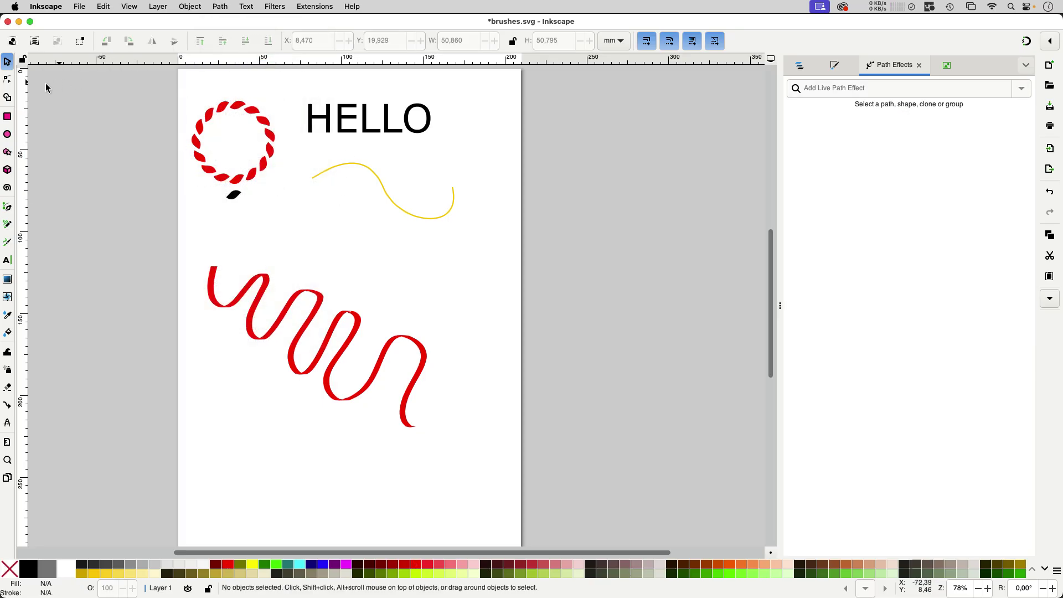
{"action": "left_click", "coordinate": [7, 79]}
{"action": "left_click", "coordinate": [239, 111]}
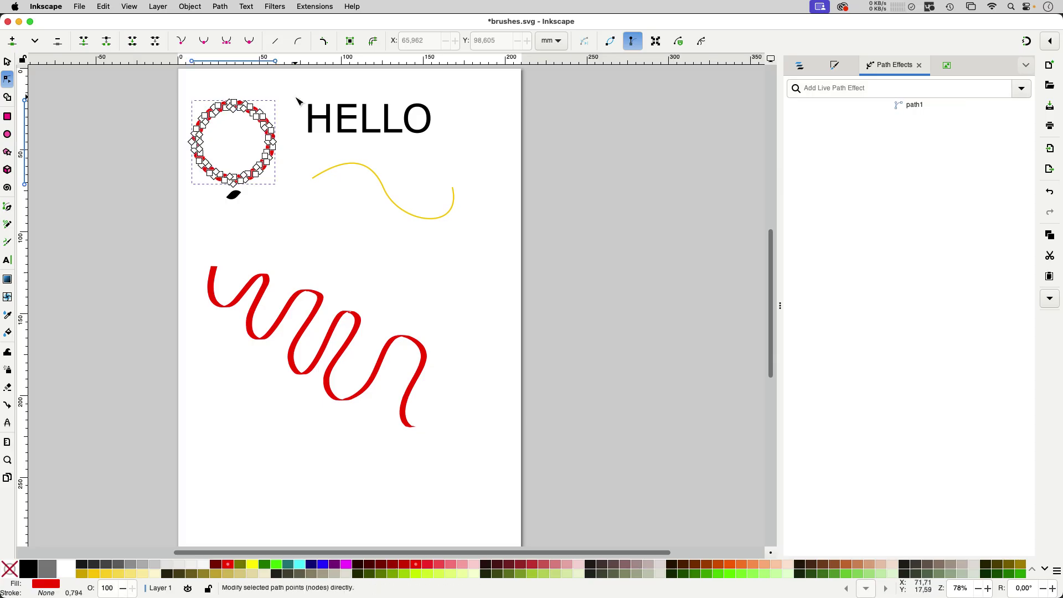
{"action": "left_click", "coordinate": [298, 102]}
{"action": "key", "text": "s"}
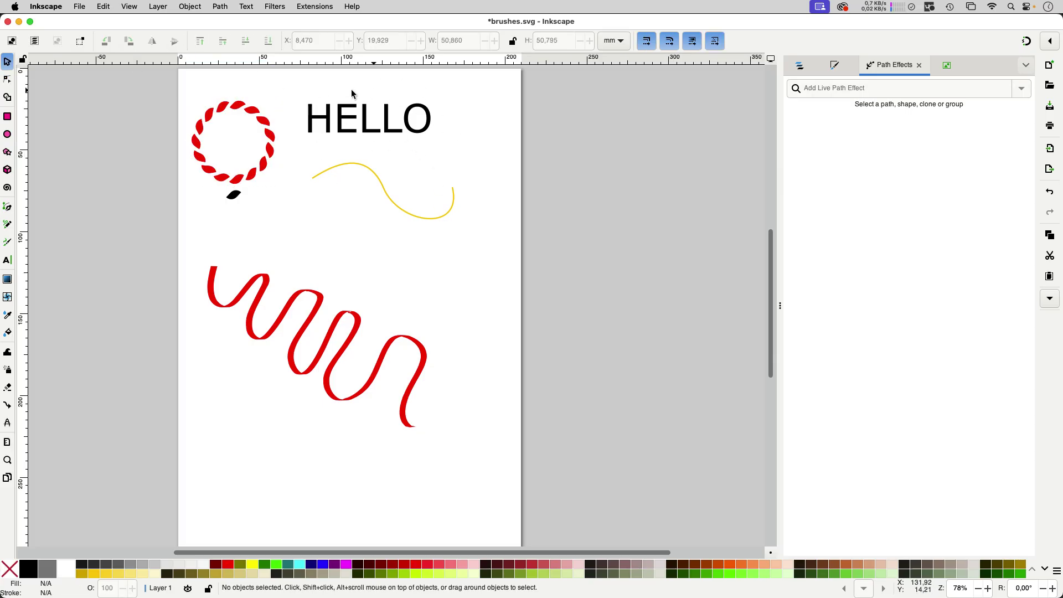
Copy the yellow wavy curve, add a Bend effect to the HELLO lettering, and paste the curve as its bend path.
{"action": "left_click", "coordinate": [389, 197]}
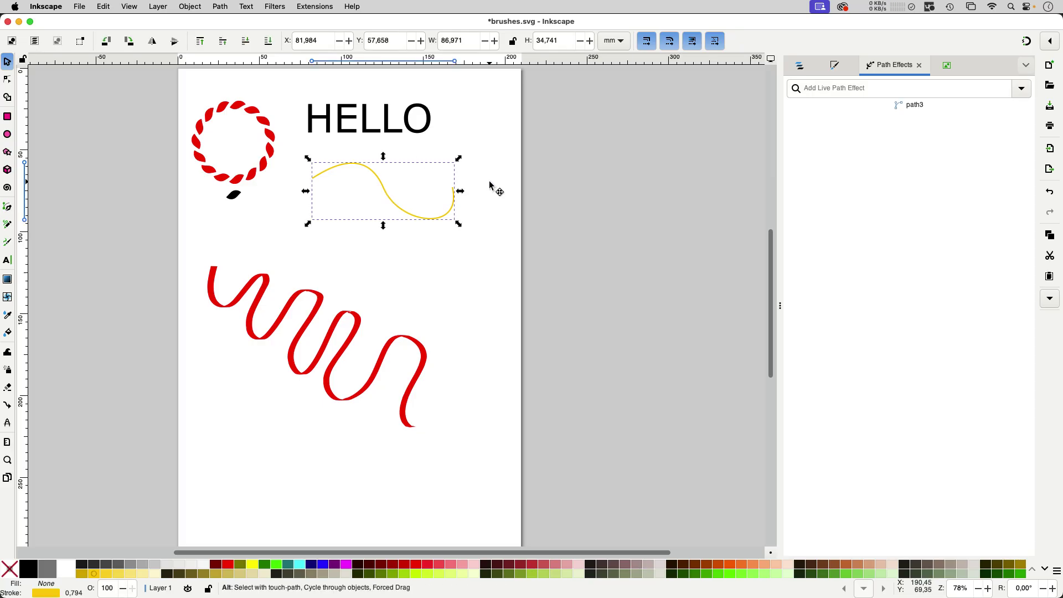
{"action": "key", "text": "Tab"}
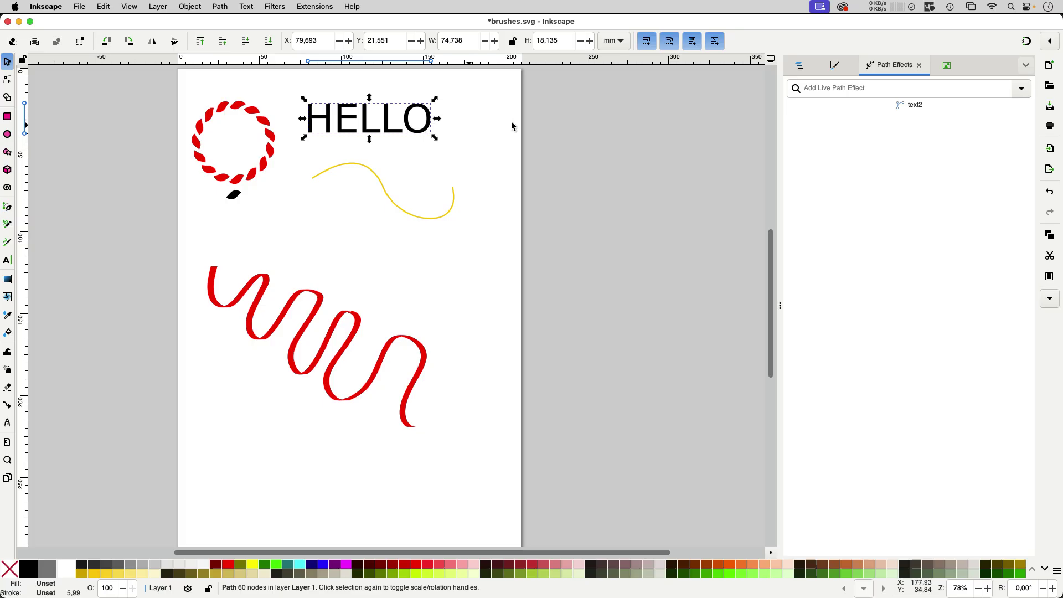
{"action": "left_click", "coordinate": [1021, 88]}
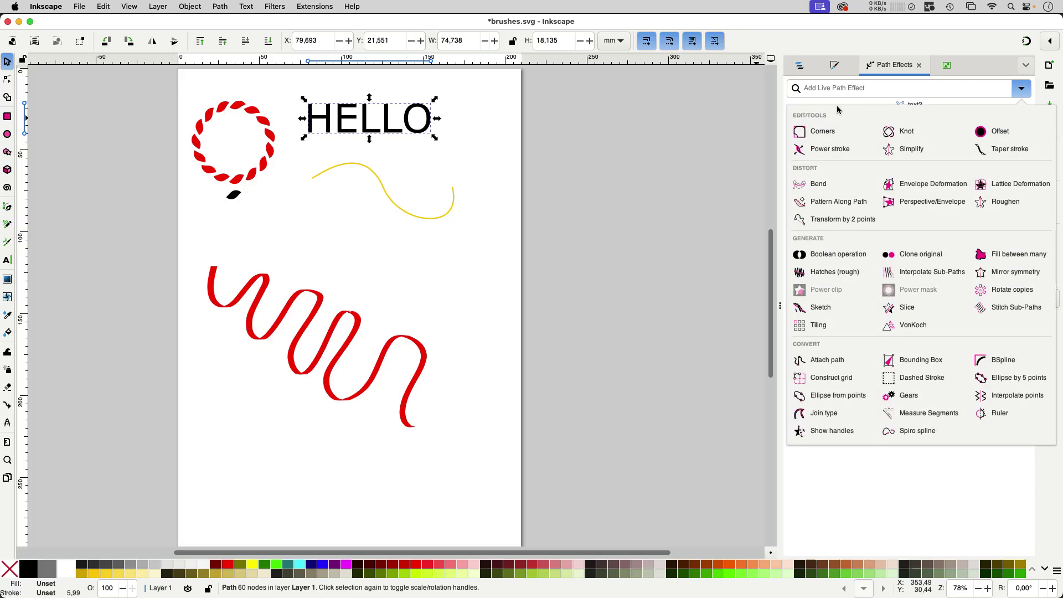
{"action": "left_click", "coordinate": [819, 185]}
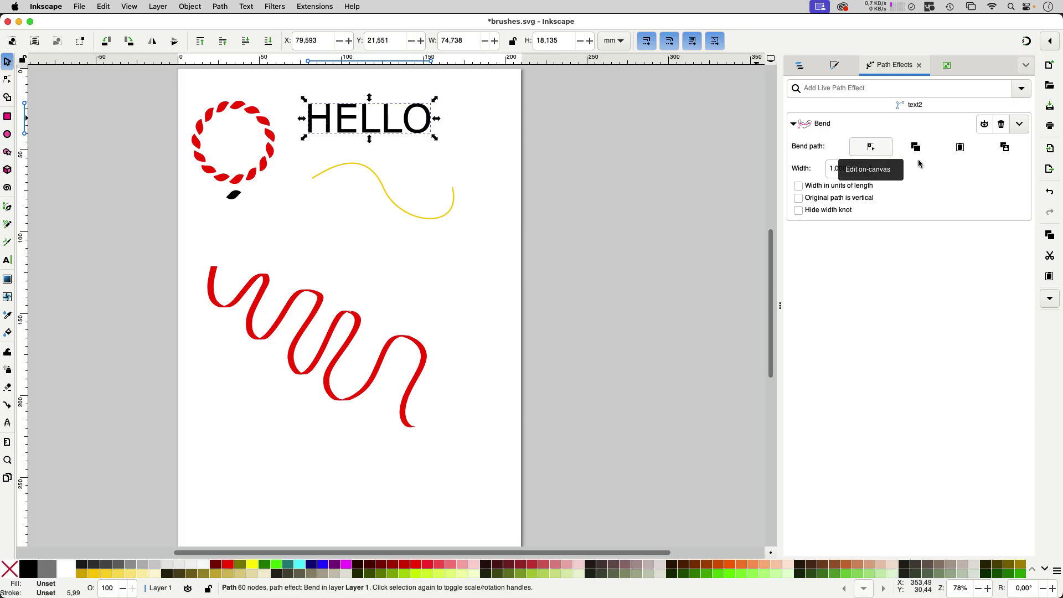
{"action": "left_click", "coordinate": [961, 150]}
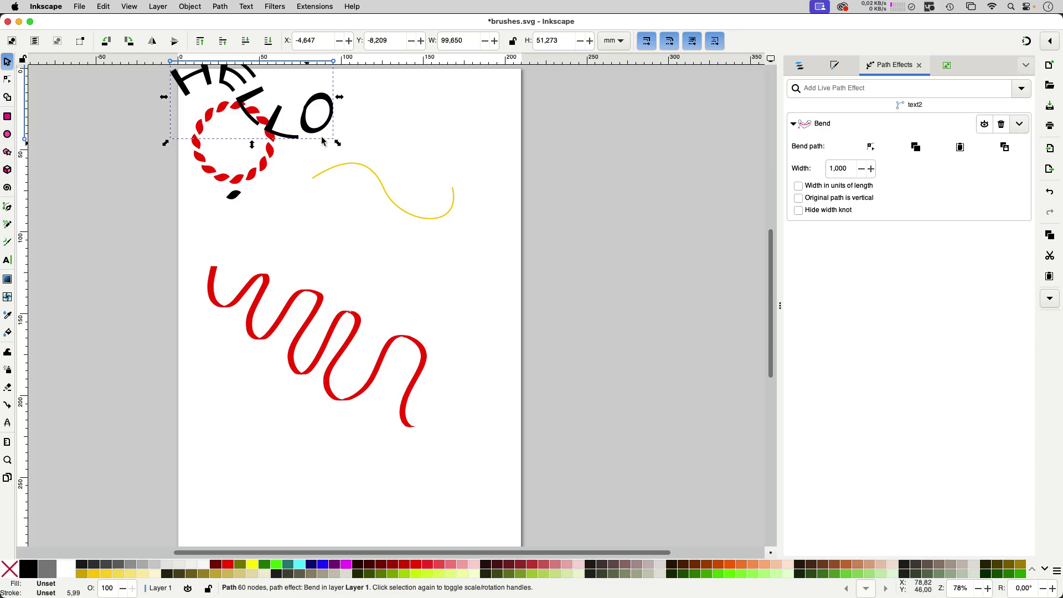
Edit the HELLO lettering's bend path on canvas, moving its middle node slightly to reshape the bend.
{"action": "left_click", "coordinate": [871, 146]}
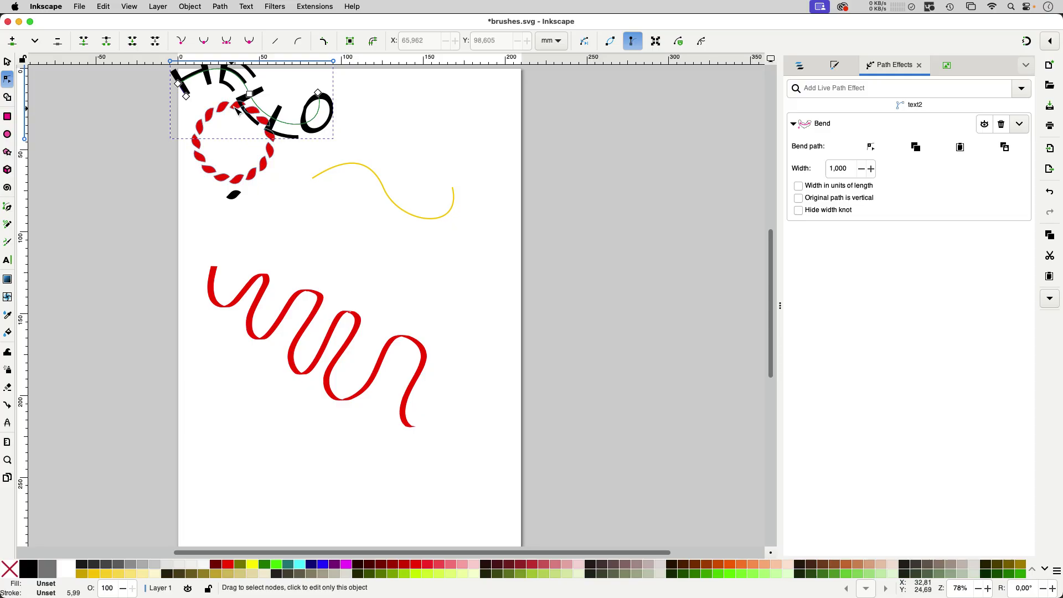
{"action": "left_click_drag", "start_coordinate": [250, 95], "coordinate": [260, 99]}
{"action": "left_click_drag", "start_coordinate": [331, 139], "coordinate": [312, 128]}
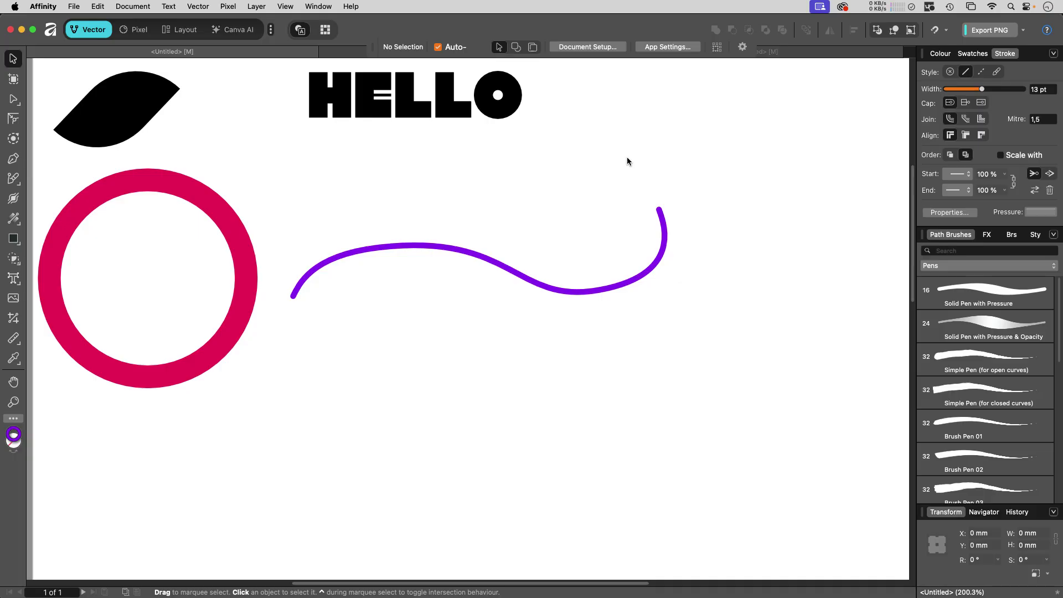
{"action": "left_click", "coordinate": [324, 7]}
{"action": "mouse_move", "coordinate": [339, 226]}
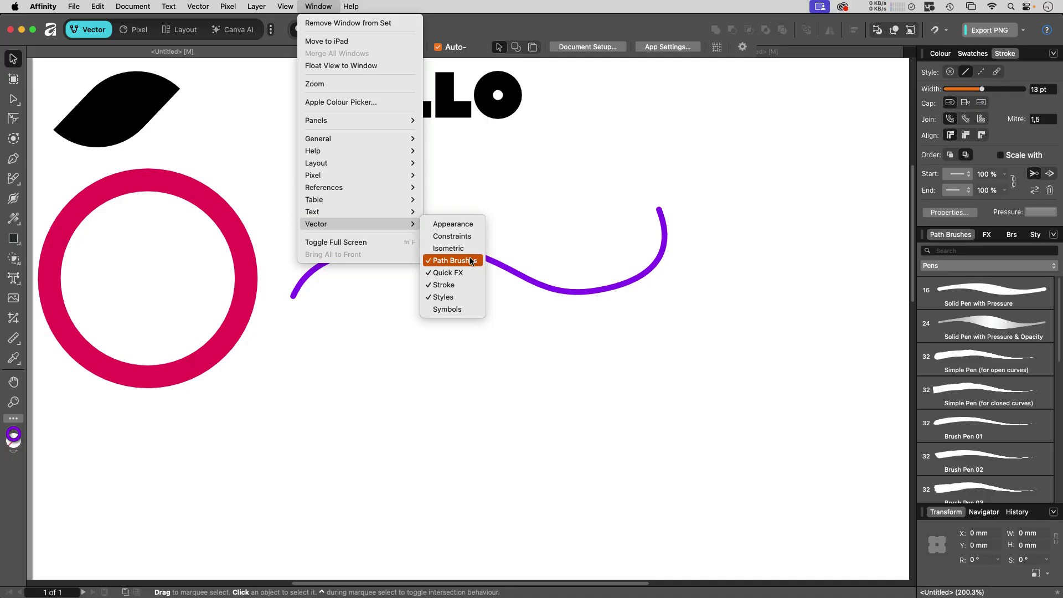
{"action": "mouse_move", "coordinate": [328, 142]}
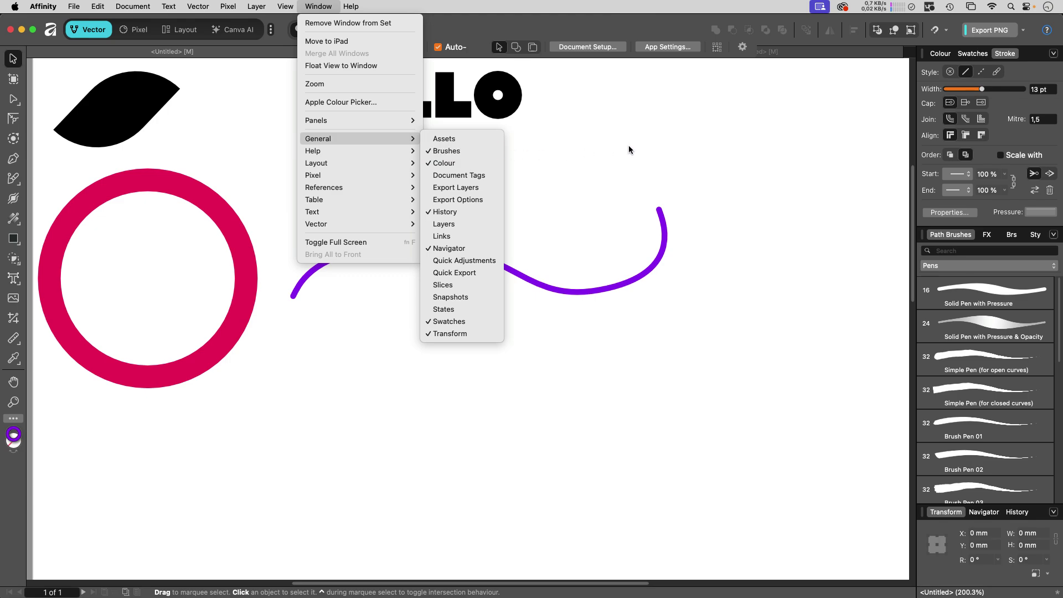
{"action": "left_click", "coordinate": [669, 119]}
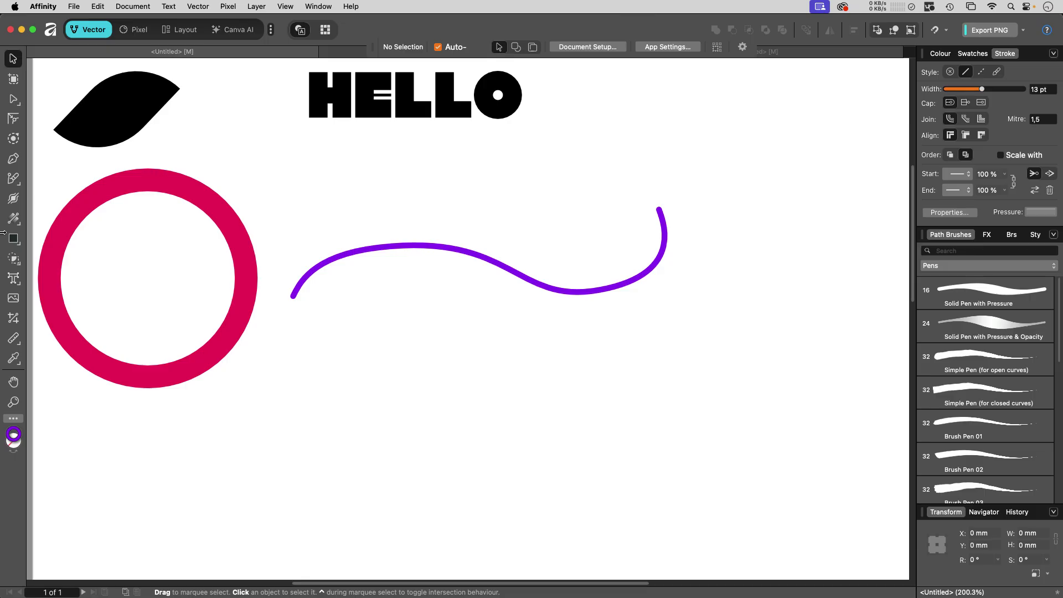
In Affinity, draw a looping purple brush stroke about 61 by 34 mm below the wavy curve and select it.
{"action": "left_click", "coordinate": [15, 183]}
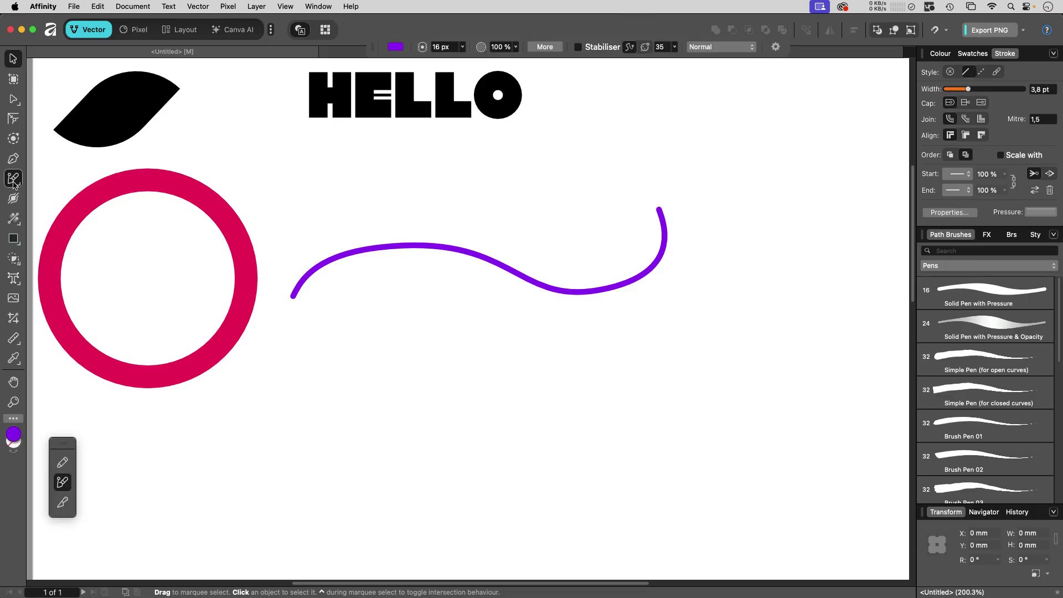
{"action": "mouse_move", "coordinate": [401, 339]}
{"action": "left_mouse_down"}
{"action": "mouse_move", "coordinate": [519, 368]}
{"action": "mouse_move", "coordinate": [415, 438]}
{"action": "mouse_move", "coordinate": [269, 415]}
{"action": "left_mouse_up"}
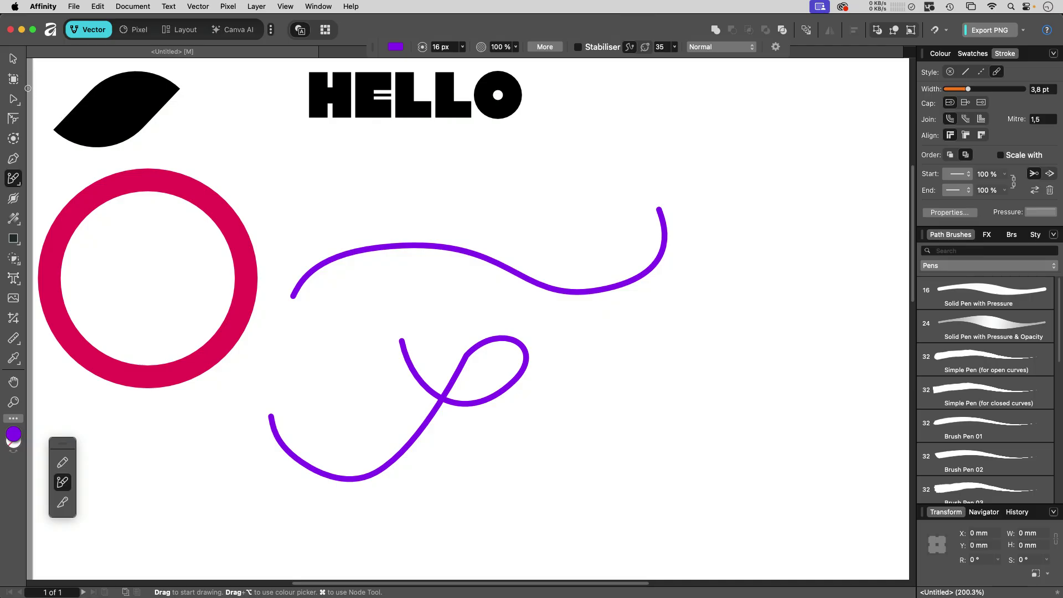
{"action": "left_click", "coordinate": [13, 58]}
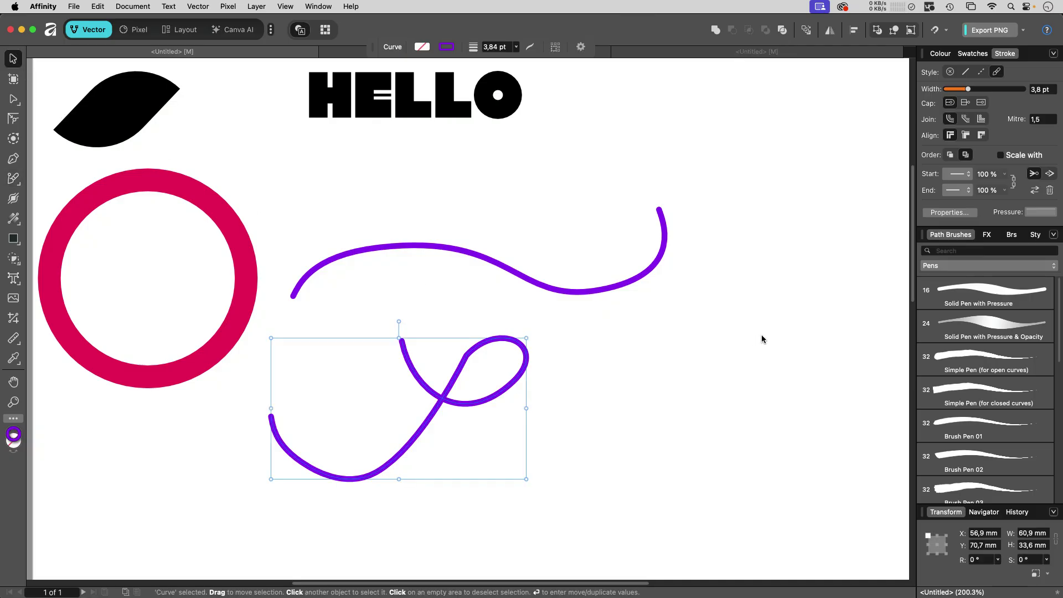
Apply the Solid Pen with Pressure brush from the Pens path brushes to the looping purple curve.
{"action": "left_click", "coordinate": [955, 266]}
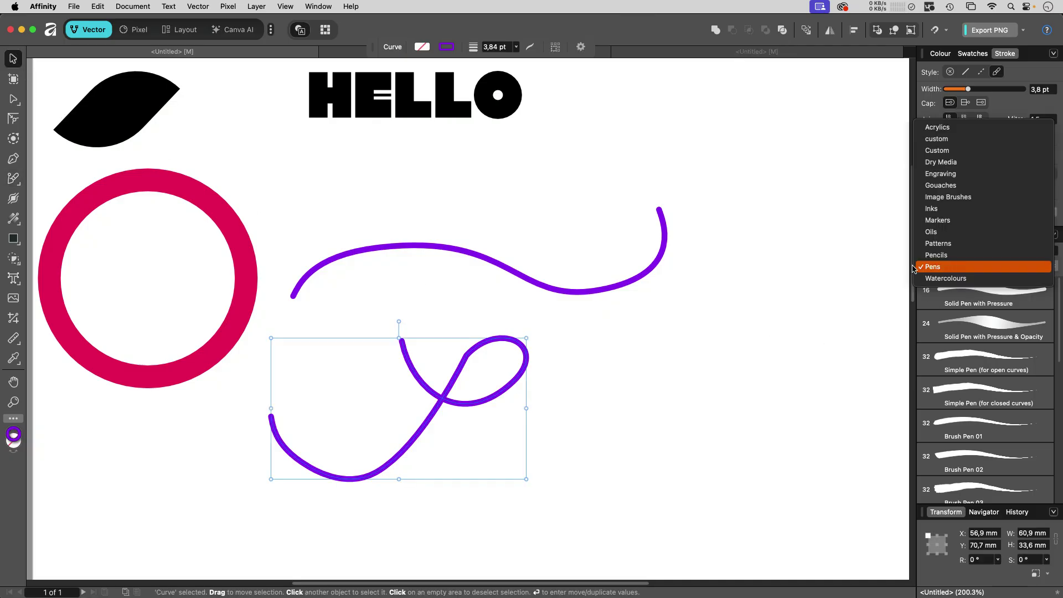
{"action": "left_click", "coordinate": [933, 266]}
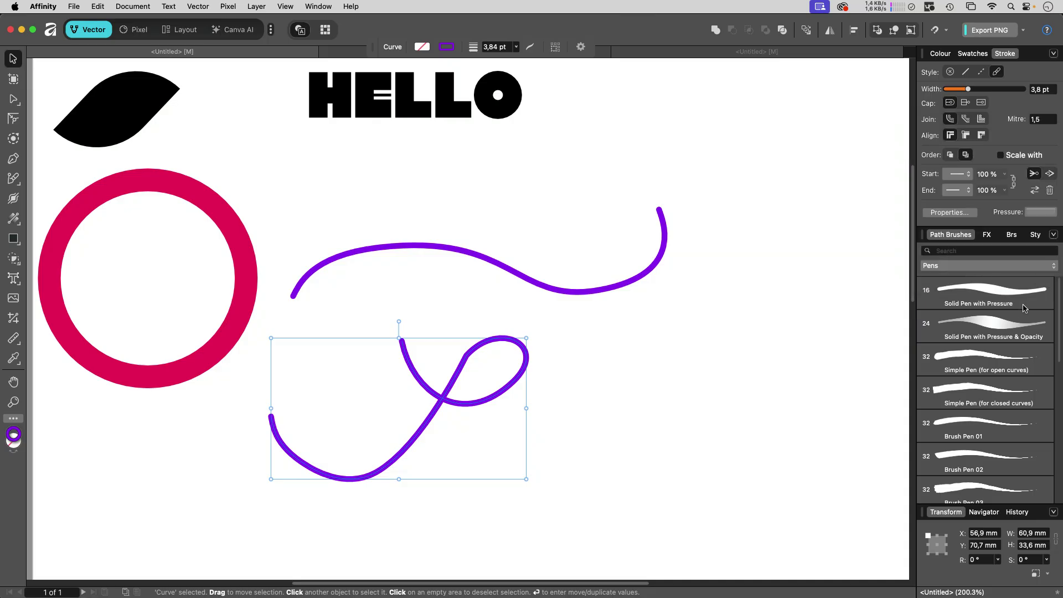
{"action": "scroll", "coordinate": [991, 422], "scroll_direction": "down", "scroll_amount": 3}
{"action": "scroll", "coordinate": [991, 419], "scroll_direction": "up", "scroll_amount": 4}
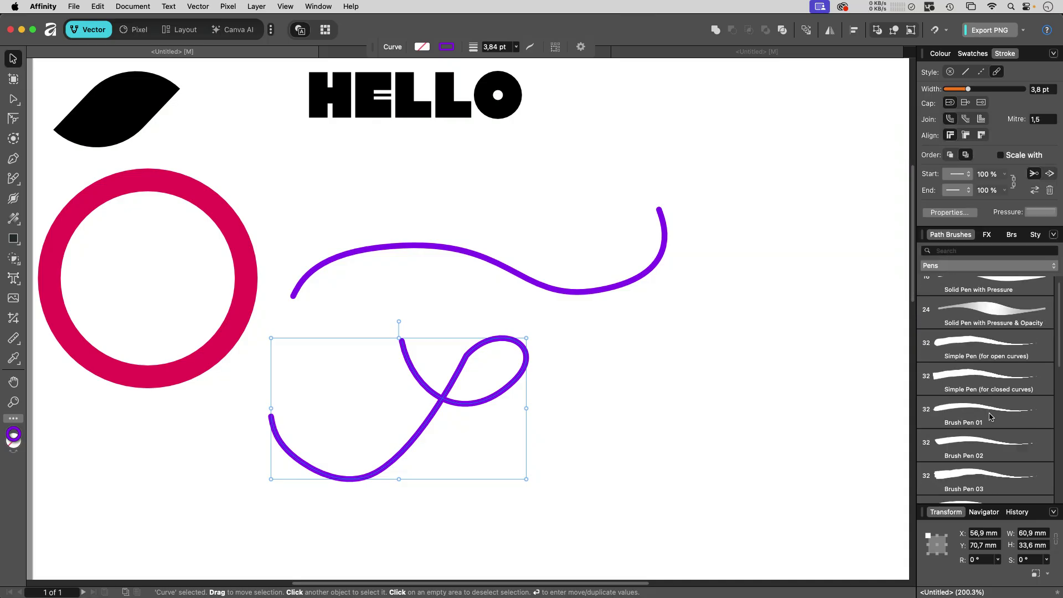
{"action": "scroll", "coordinate": [991, 418], "scroll_direction": "up", "scroll_amount": 1}
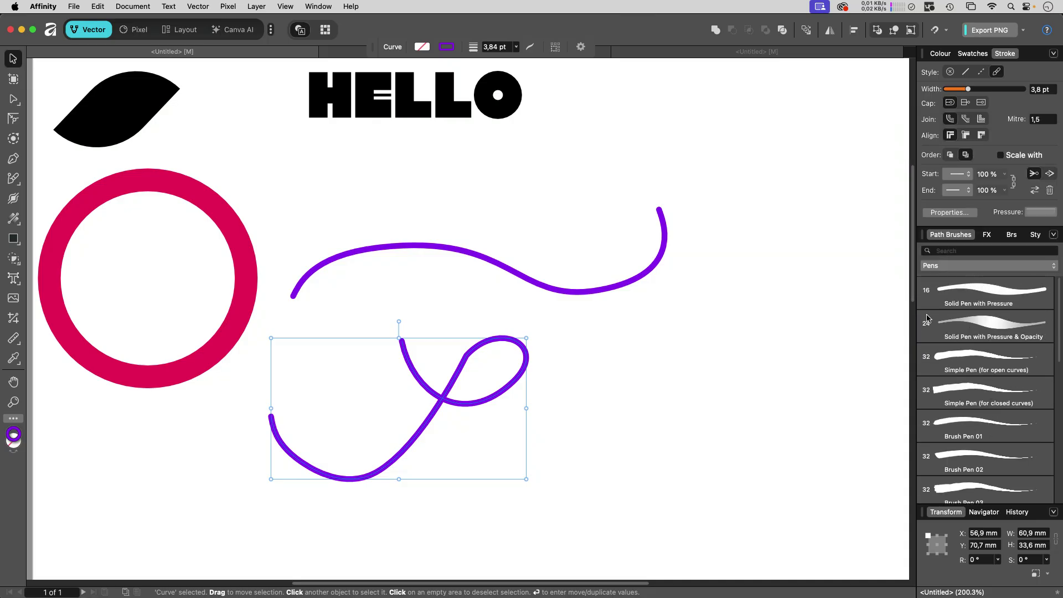
{"action": "left_click", "coordinate": [1007, 295]}
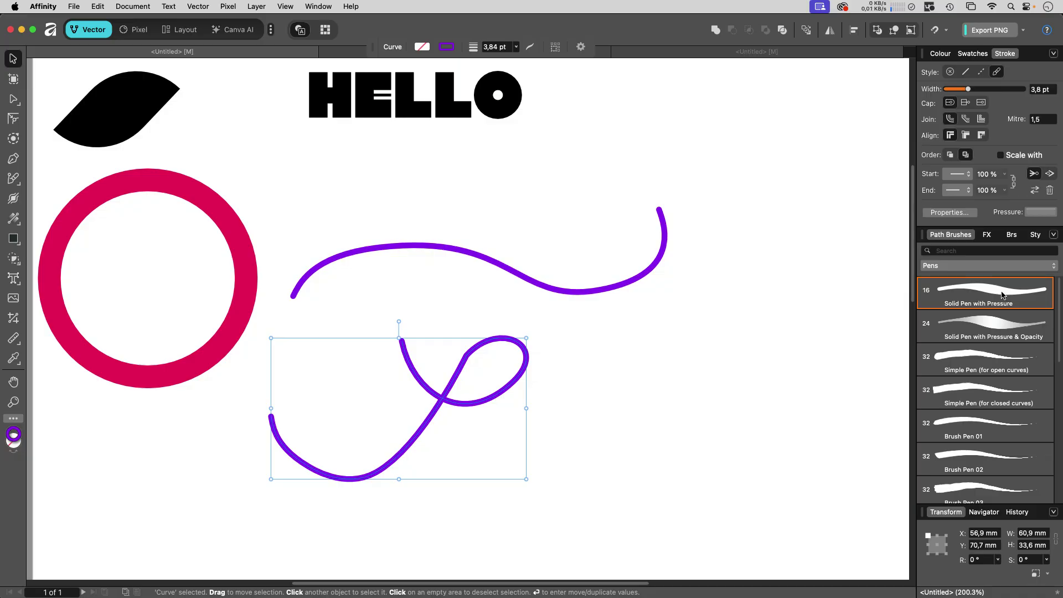
Open the Solid Pen with Pressure brush settings and set the brush width to 135,9 px, keeping Pressure as the variance controller.
{"action": "double_click", "coordinate": [1004, 294]}
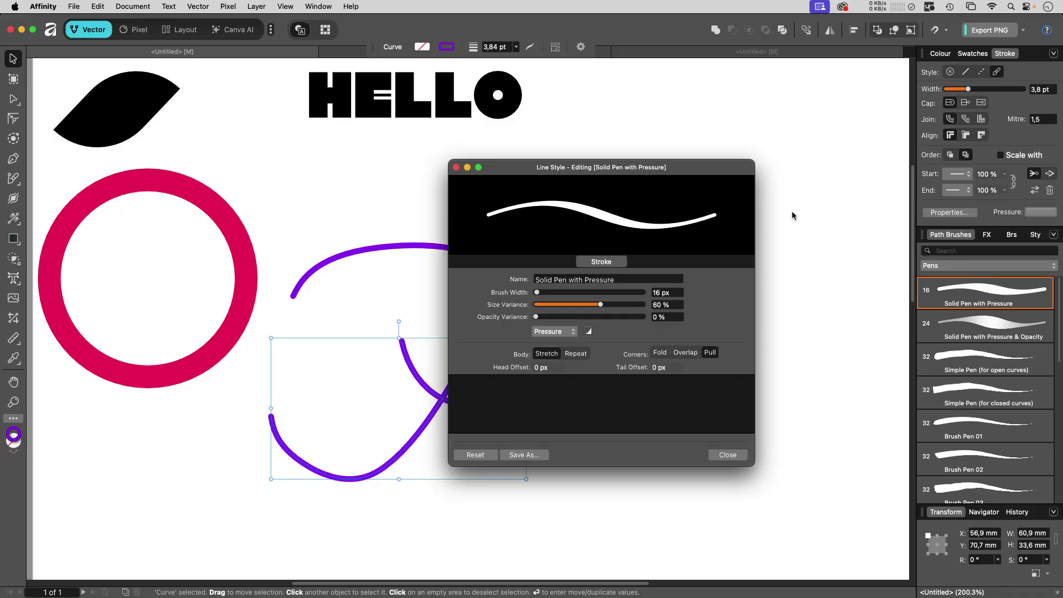
{"action": "left_click_drag", "start_coordinate": [609, 169], "coordinate": [713, 147]}
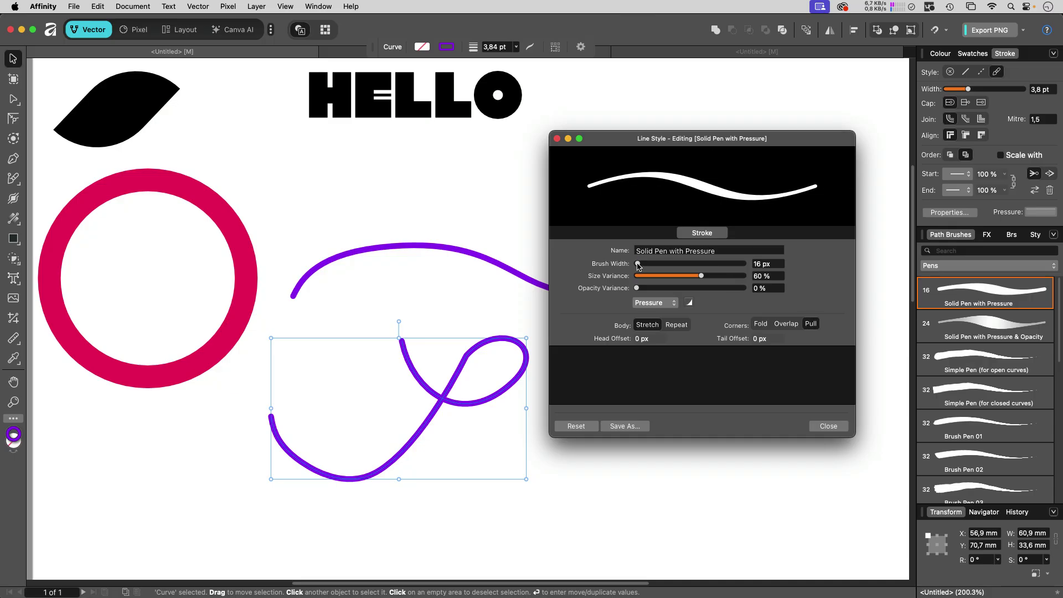
{"action": "left_click_drag", "start_coordinate": [638, 266], "coordinate": [651, 267]}
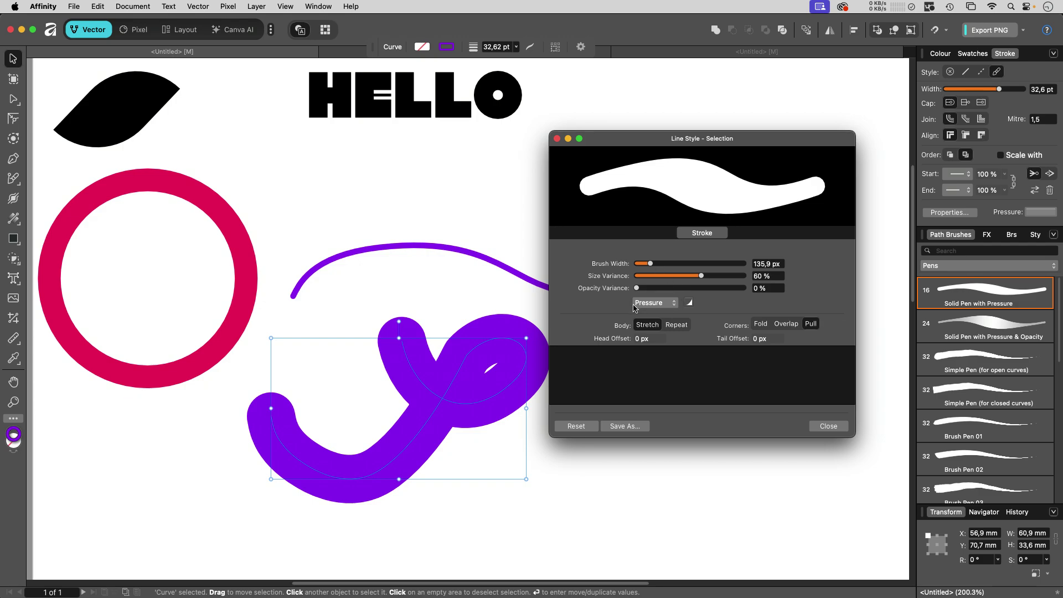
{"action": "left_click", "coordinate": [654, 308]}
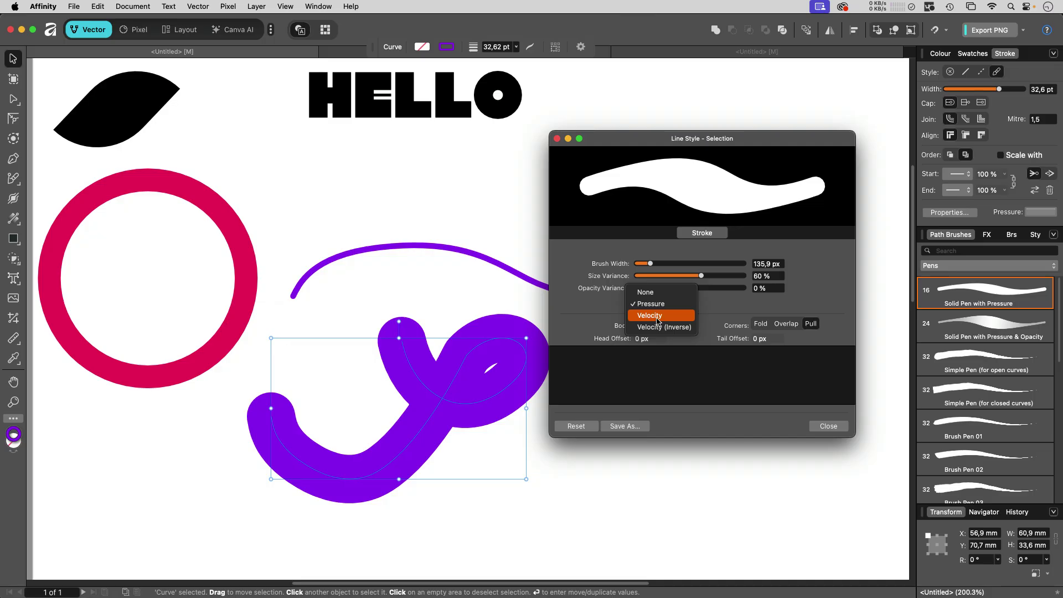
{"action": "left_click", "coordinate": [593, 311]}
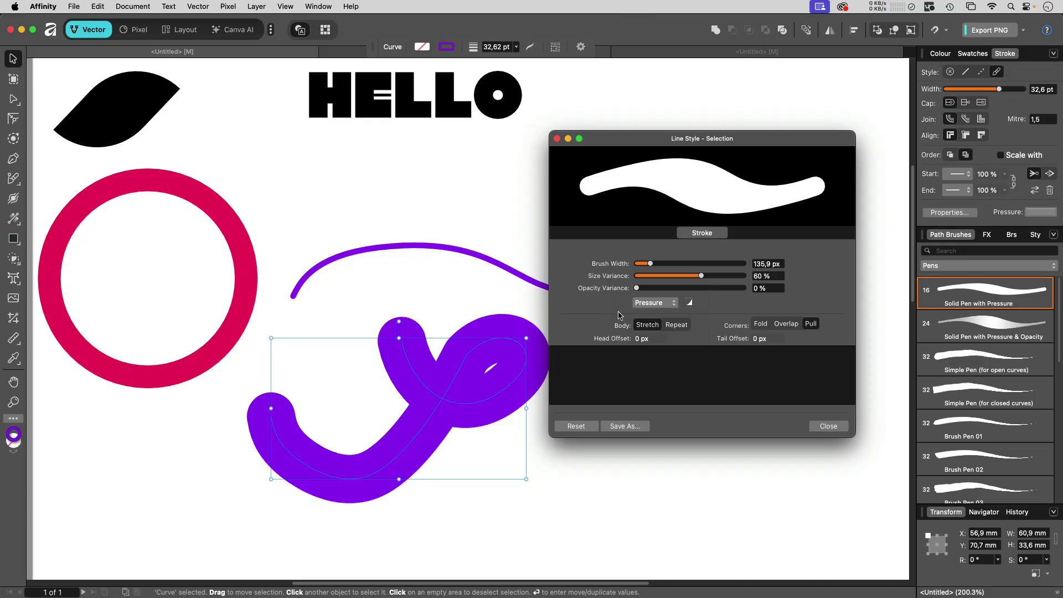
{"action": "left_click", "coordinate": [828, 428]}
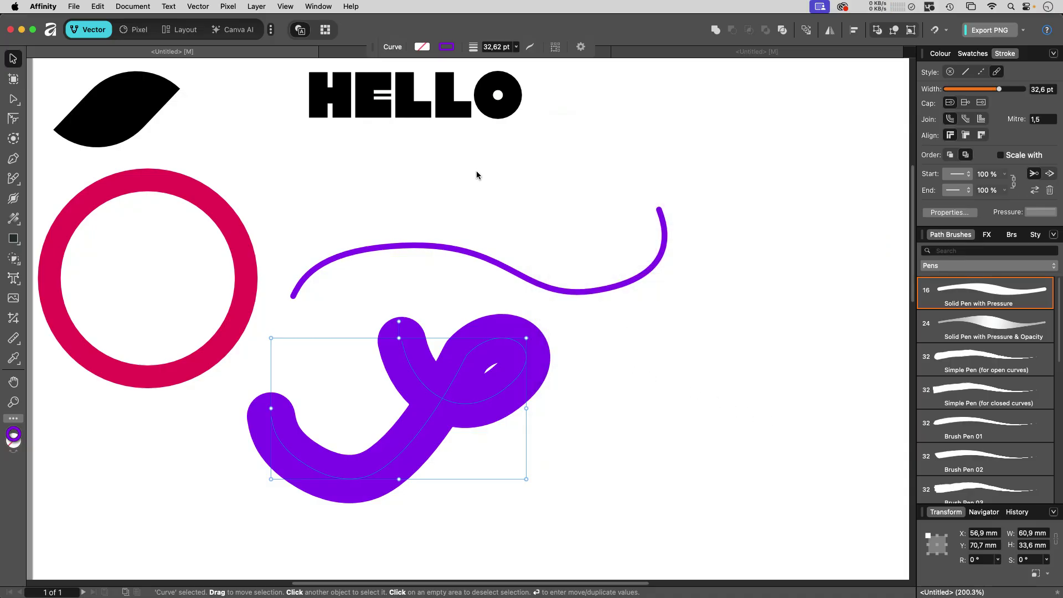
Apply the rope brush from the Custom path brushes to the red circle's stroke.
{"action": "left_click", "coordinate": [232, 214]}
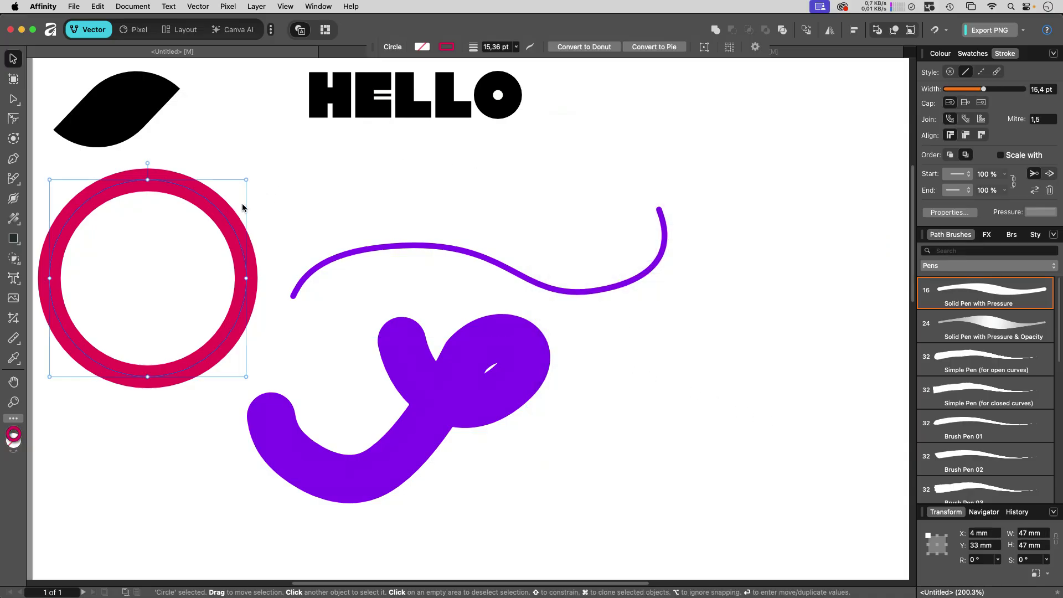
{"action": "left_click", "coordinate": [952, 266]}
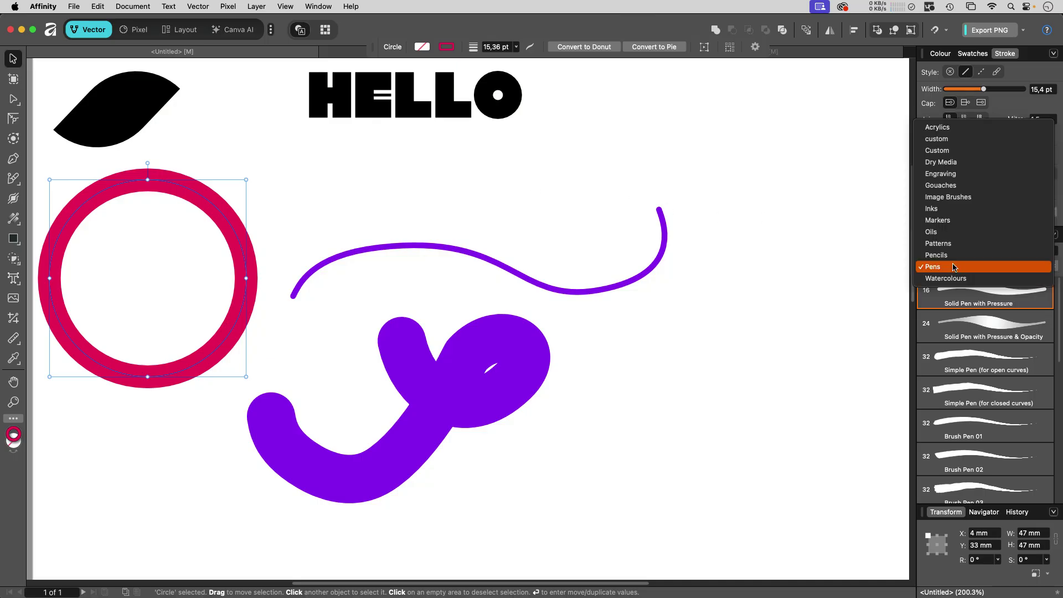
{"action": "left_click", "coordinate": [947, 151]}
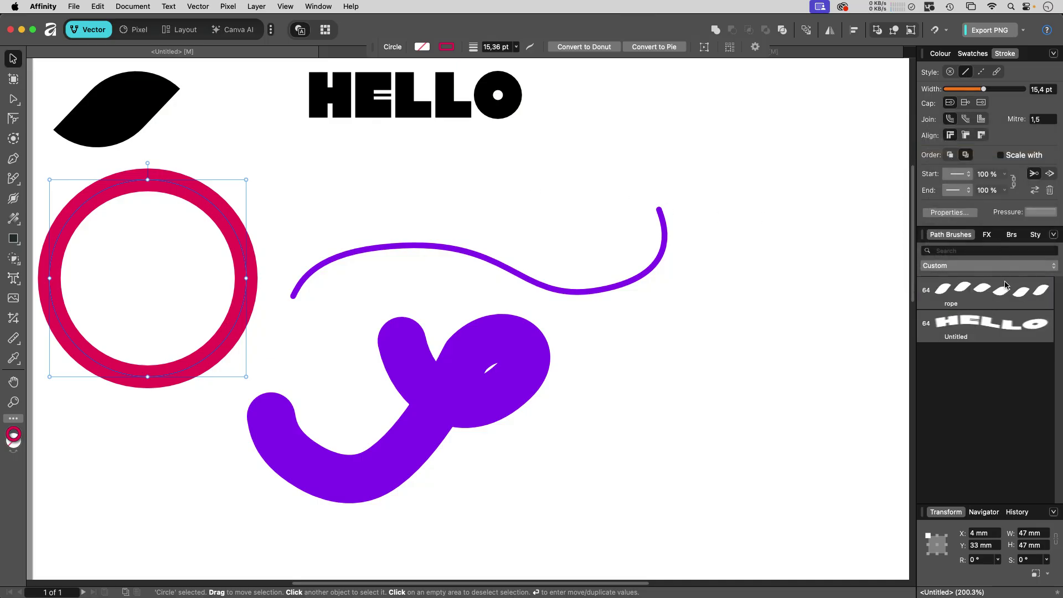
{"action": "left_click", "coordinate": [984, 297]}
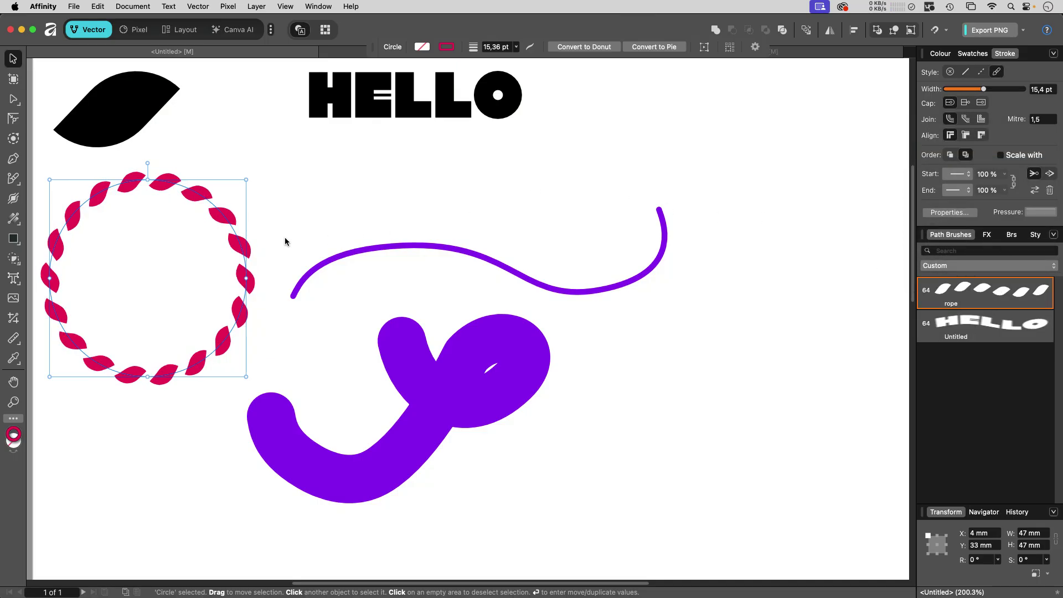
Open the rope brush's settings, move the dialog clear of the circle, and view the options for creating new path brushes.
{"action": "double_click", "coordinate": [995, 293]}
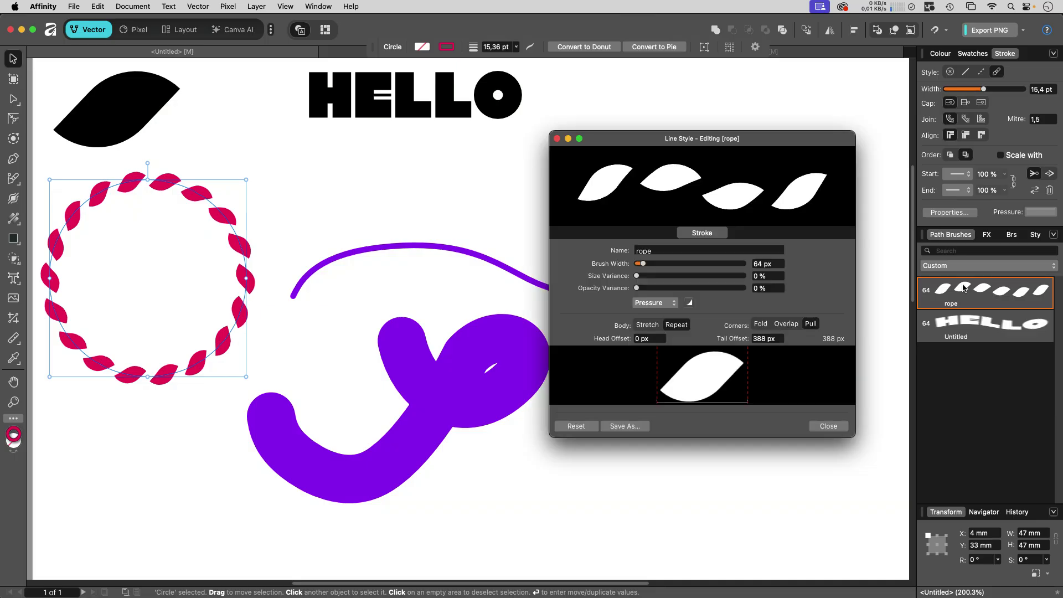
{"action": "left_click_drag", "start_coordinate": [818, 158], "coordinate": [571, 171]}
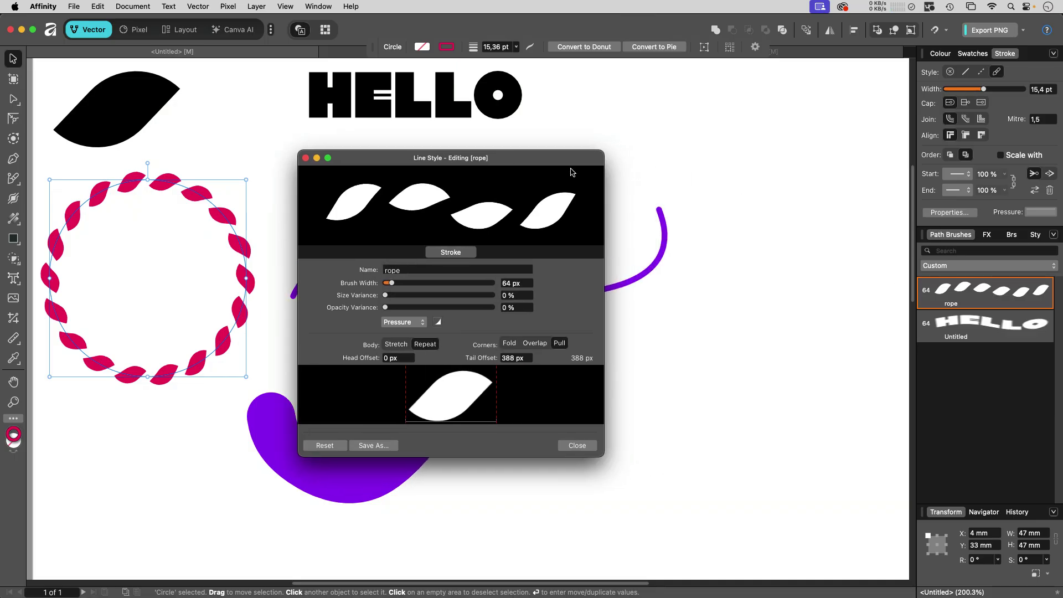
{"action": "left_click", "coordinate": [1054, 235]}
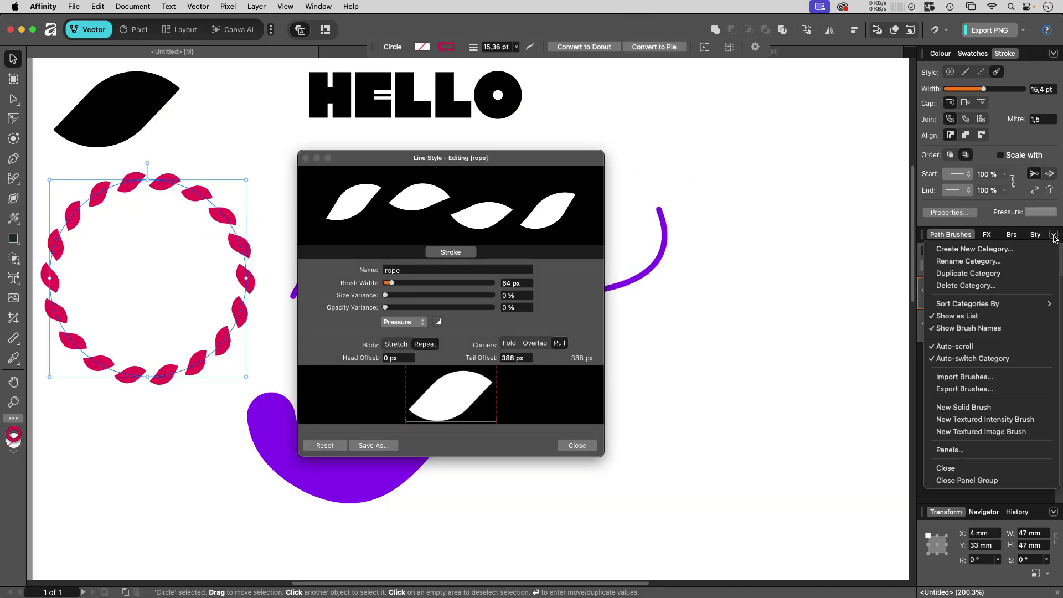
{"action": "left_click", "coordinate": [1039, 423]}
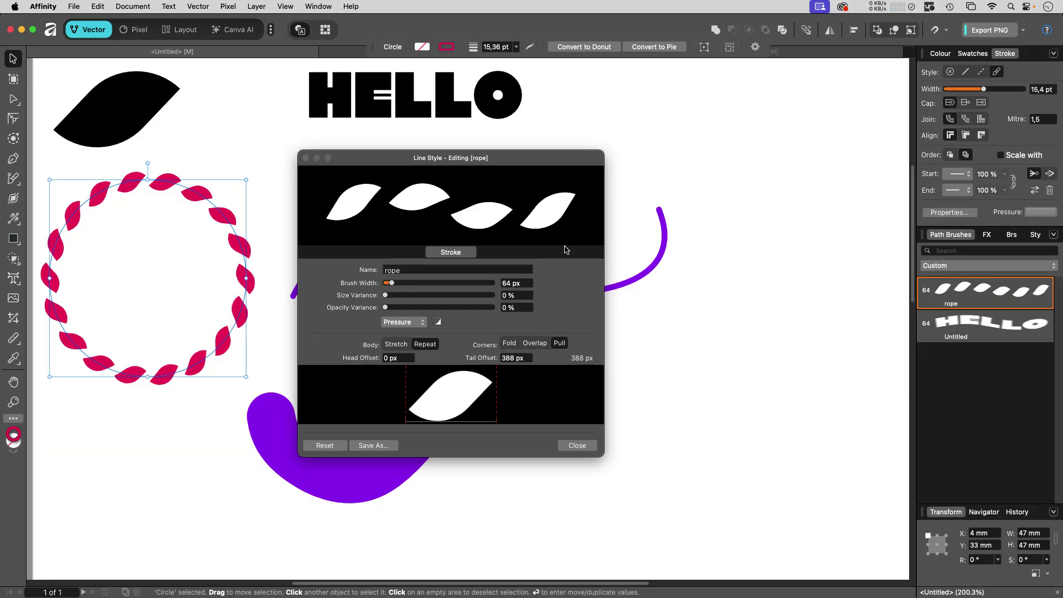
Try a head offset of 119 px on the rope brush, restore it to 0 px, and close the brush settings.
{"action": "left_click_drag", "start_coordinate": [407, 387], "coordinate": [433, 386]}
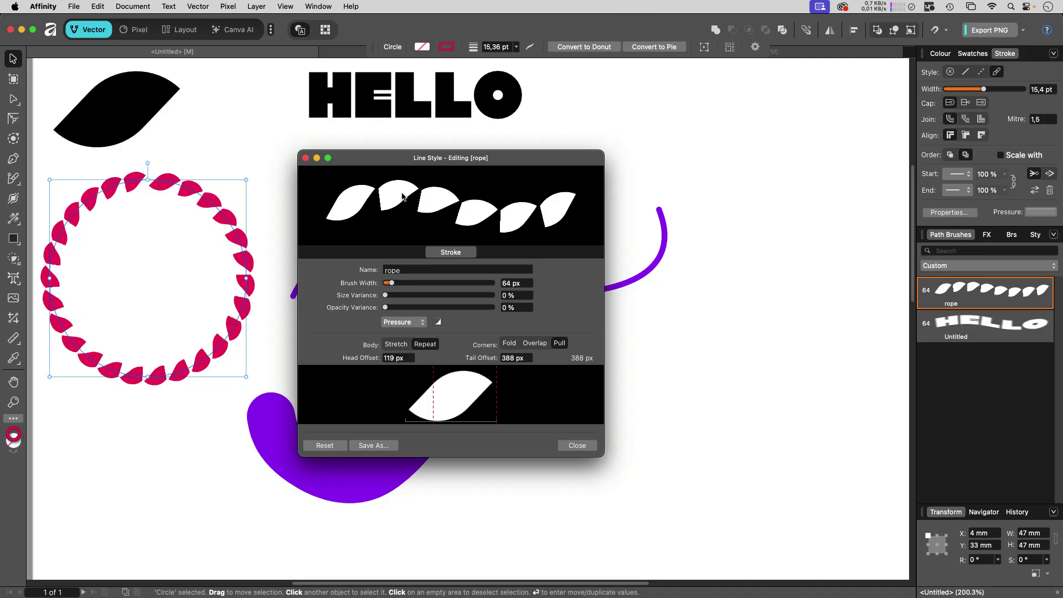
{"action": "left_click_drag", "start_coordinate": [433, 371], "coordinate": [393, 375]}
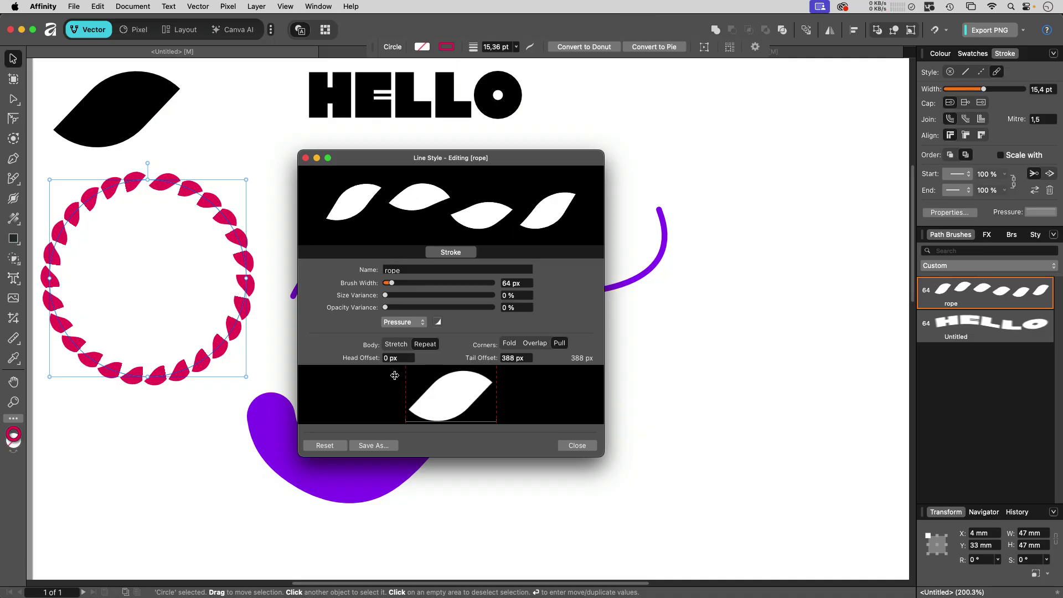
{"action": "left_click", "coordinate": [577, 445]}
Apply the custom HELLO path brush to the wavy purple curve and inspect the brush's stretch settings.
{"action": "left_click", "coordinate": [510, 271]}
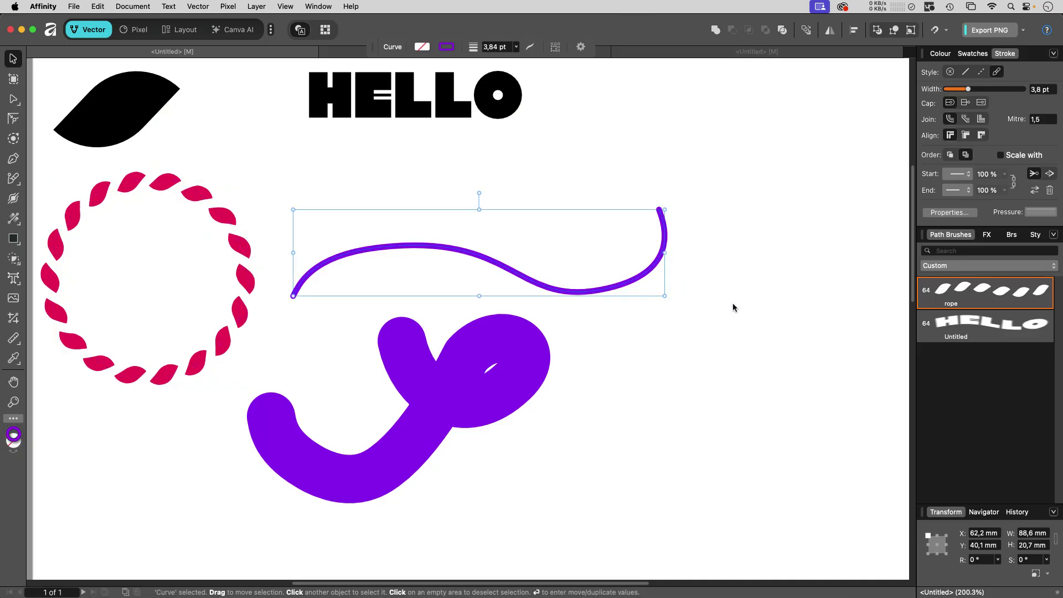
{"action": "left_click", "coordinate": [978, 322]}
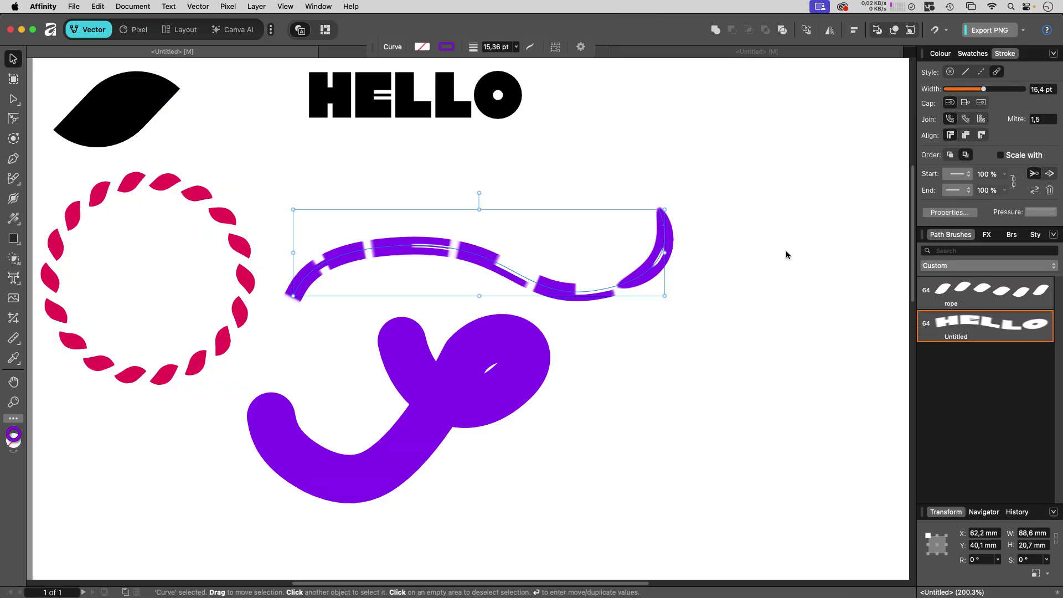
{"action": "double_click", "coordinate": [1011, 325]}
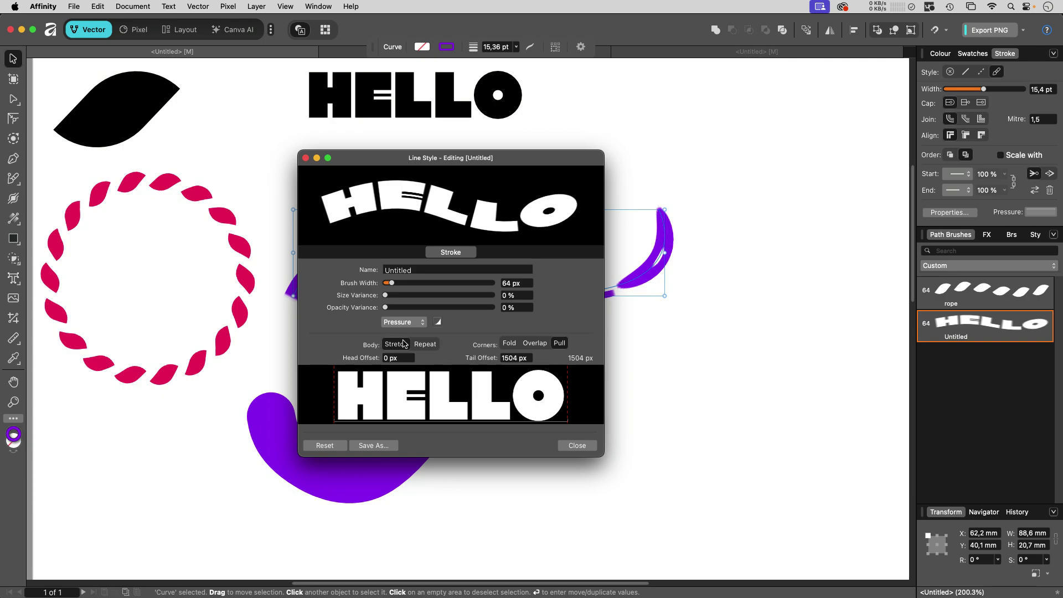
{"action": "left_click", "coordinate": [577, 445]}
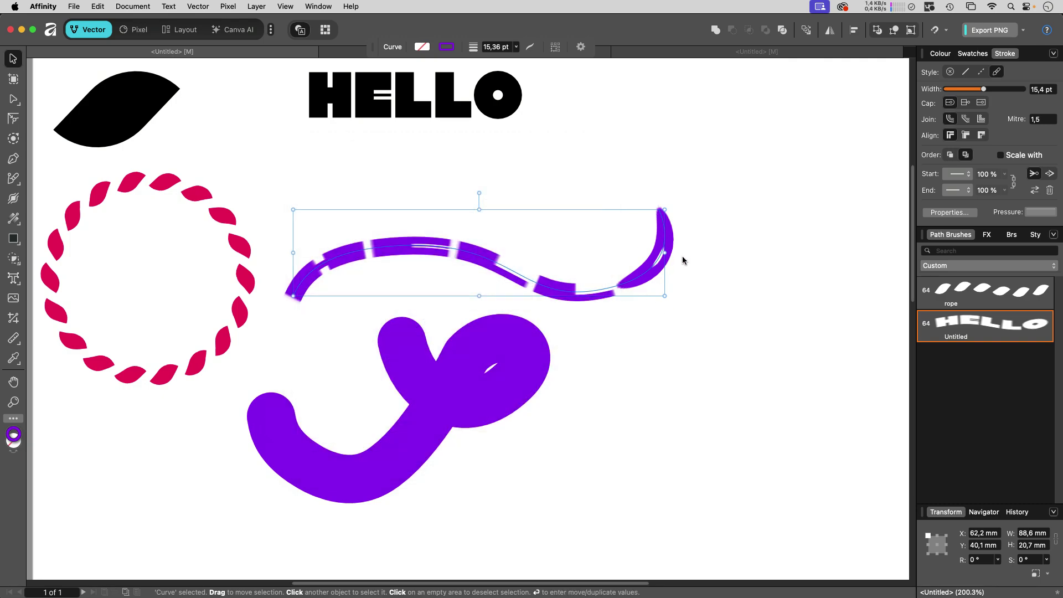
Move the HELLO-brushed wavy curve slightly up and right, to about X 66 mm, Y 34 mm.
{"action": "mouse_move", "coordinate": [337, 258]}
{"action": "left_mouse_down"}
{"action": "mouse_move", "coordinate": [221, 247]}
{"action": "mouse_move", "coordinate": [148, 265]}
{"action": "mouse_move", "coordinate": [237, 274]}
{"action": "mouse_move", "coordinate": [353, 233]}
{"action": "left_mouse_up"}
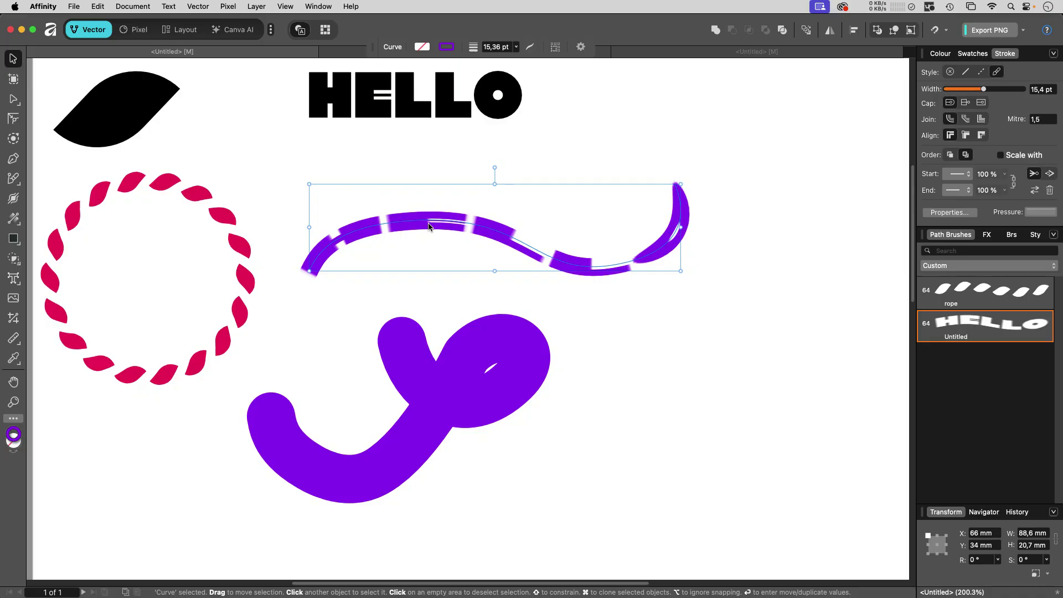
Expand the stroke of the looping purple curve and inspect the resulting outline's nodes with the Node tool, ending with nothing selected.
{"action": "left_click", "coordinate": [427, 355]}
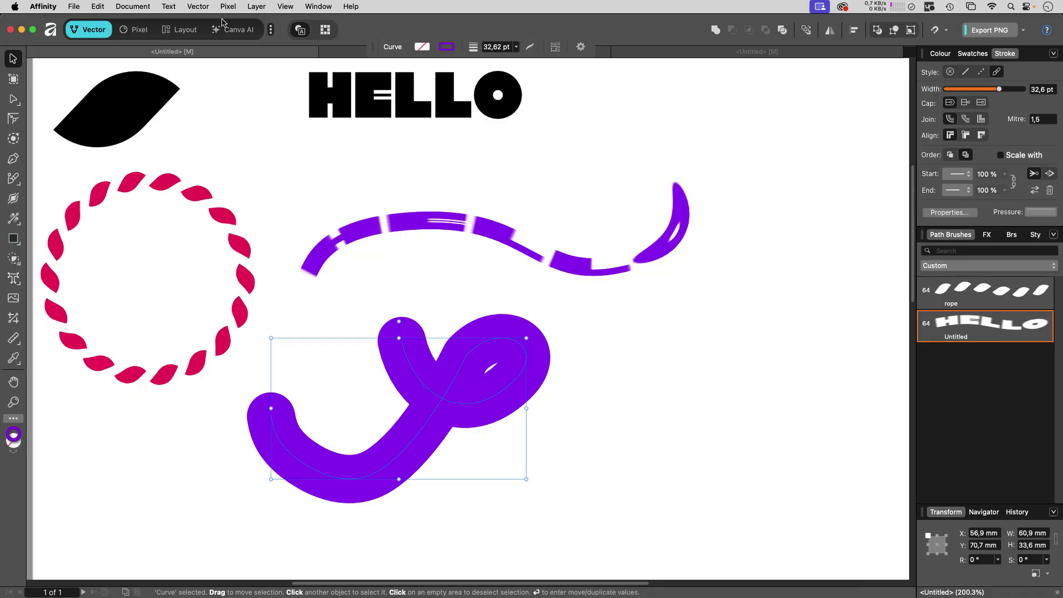
{"action": "left_click", "coordinate": [200, 6]}
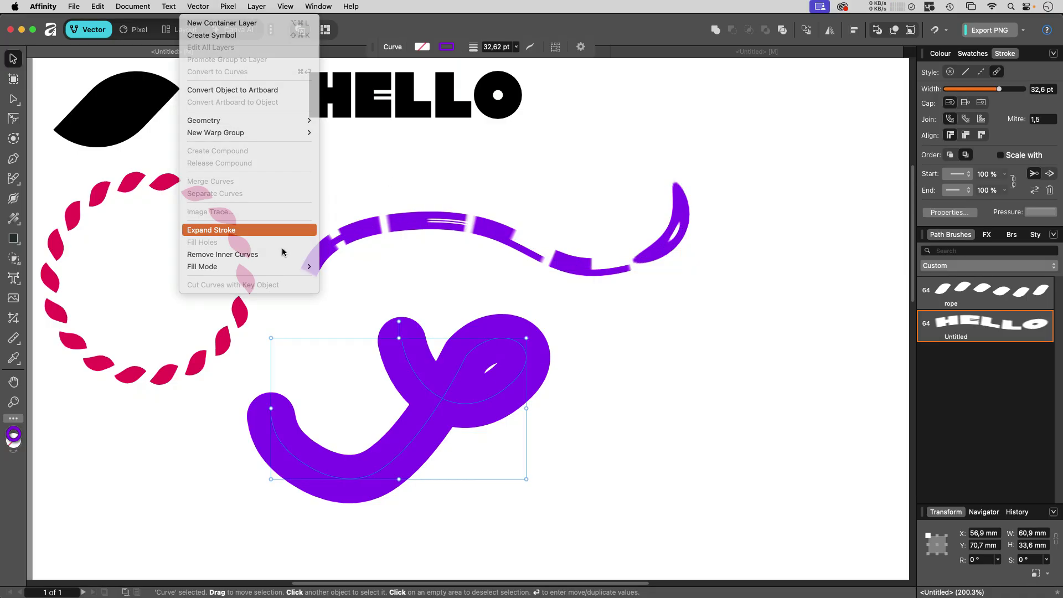
{"action": "left_click", "coordinate": [217, 229]}
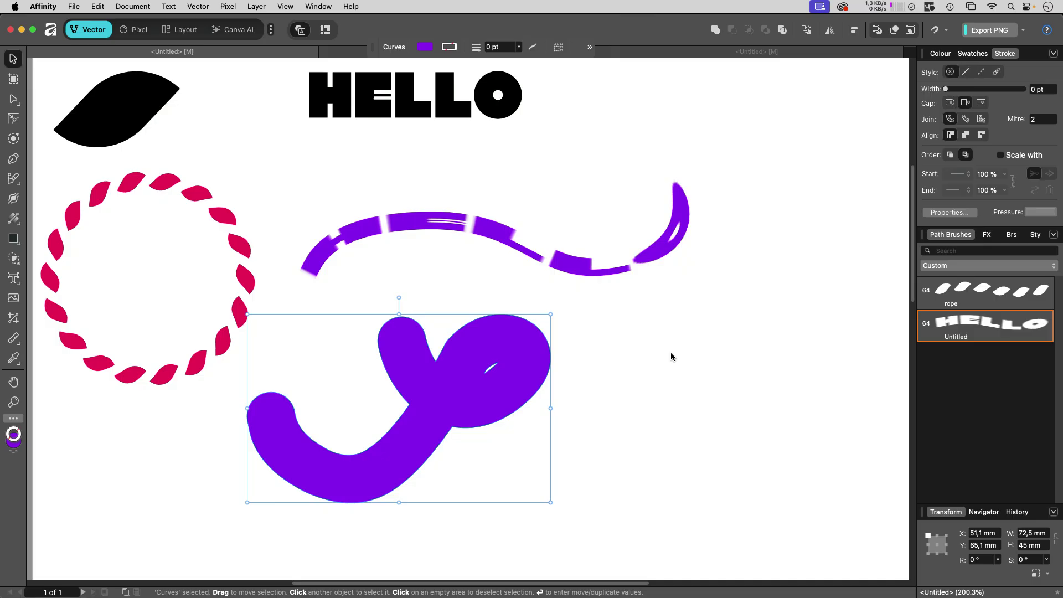
{"action": "left_click", "coordinate": [13, 98]}
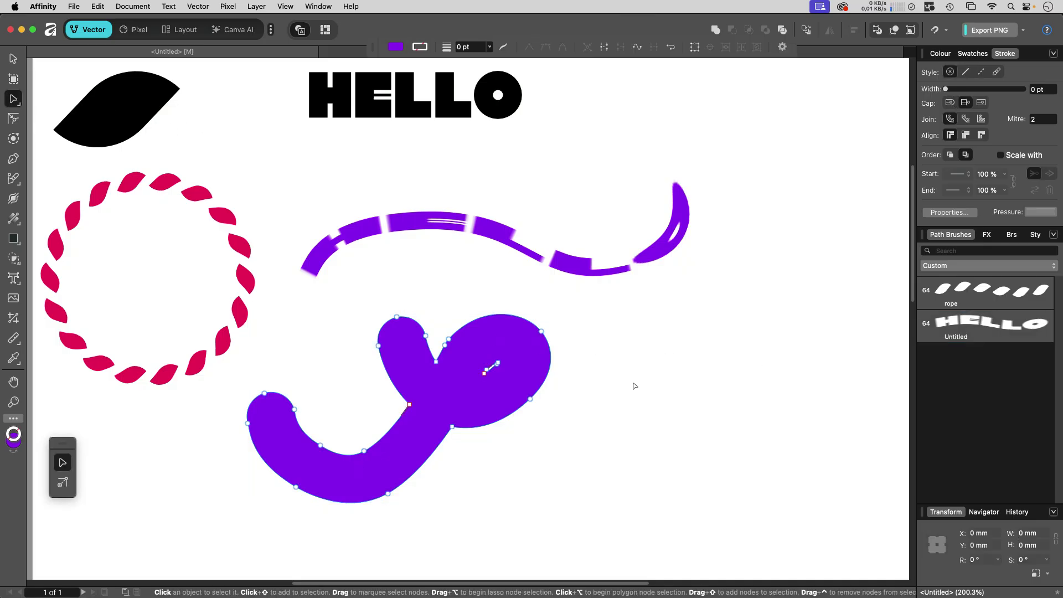
{"action": "left_click", "coordinate": [150, 236]}
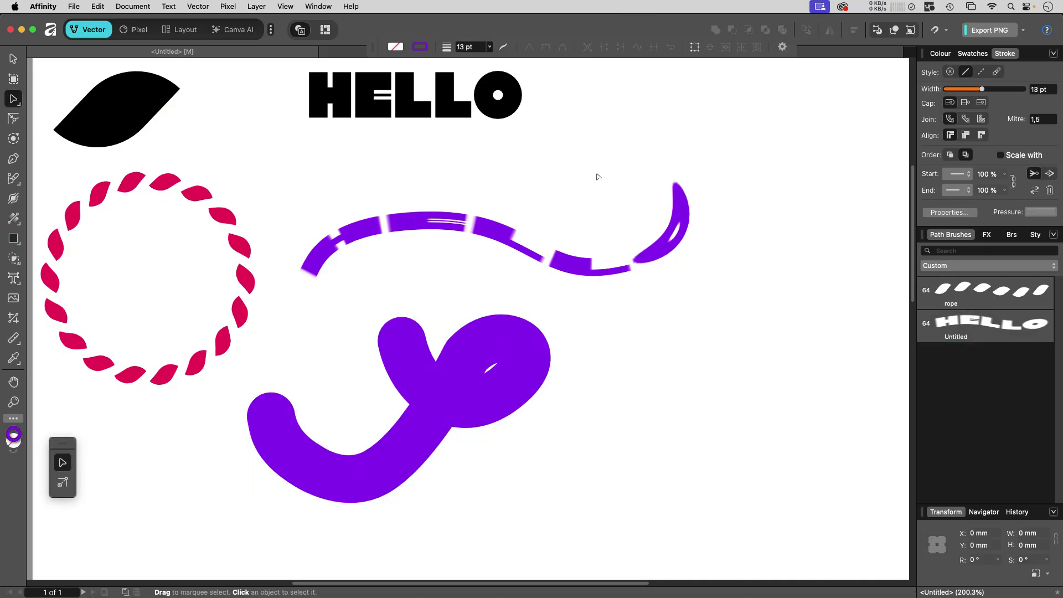